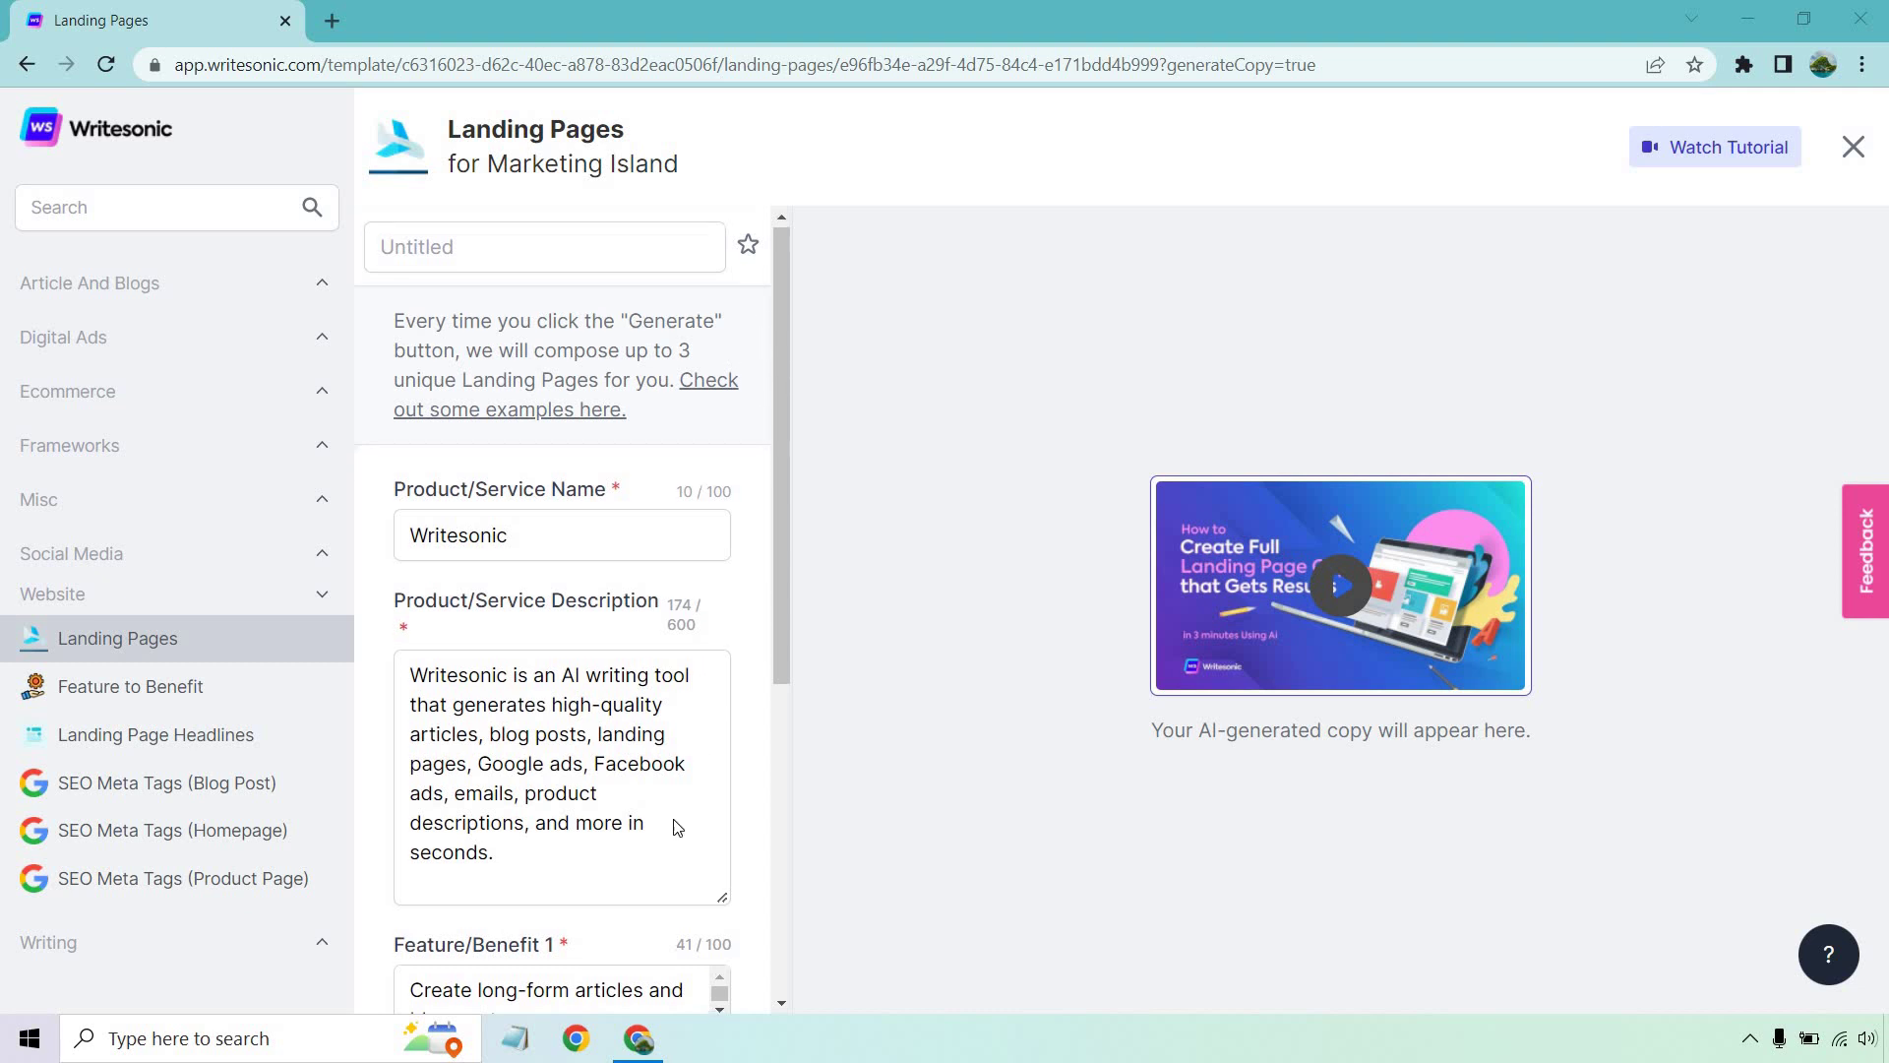
Step: Scroll through the filled-in Writesonic Landing Pages form to check its contents
scroll(675, 823, "down", 5)
scroll(779, 435, "up", 5)
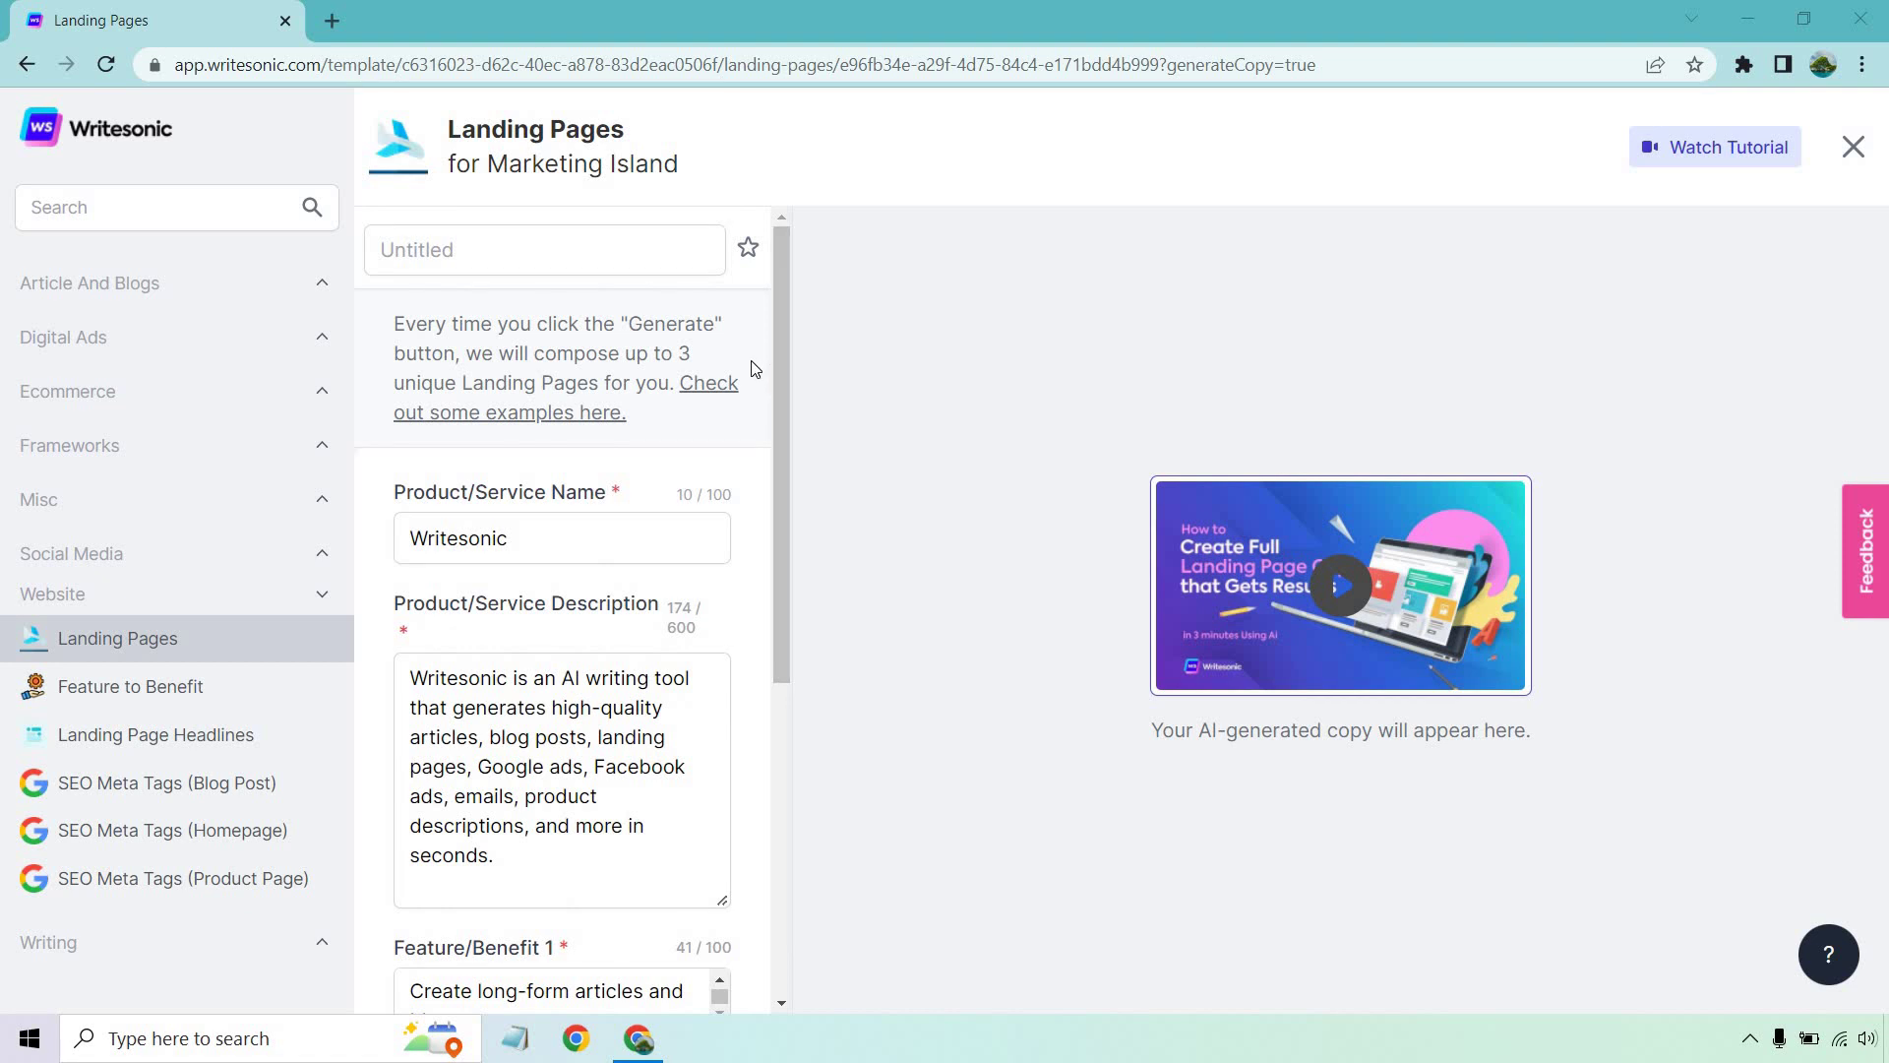
Step: Open the 'Check out some examples here' link in a new tab and switch to it
right_click(704, 393)
left_click(748, 406)
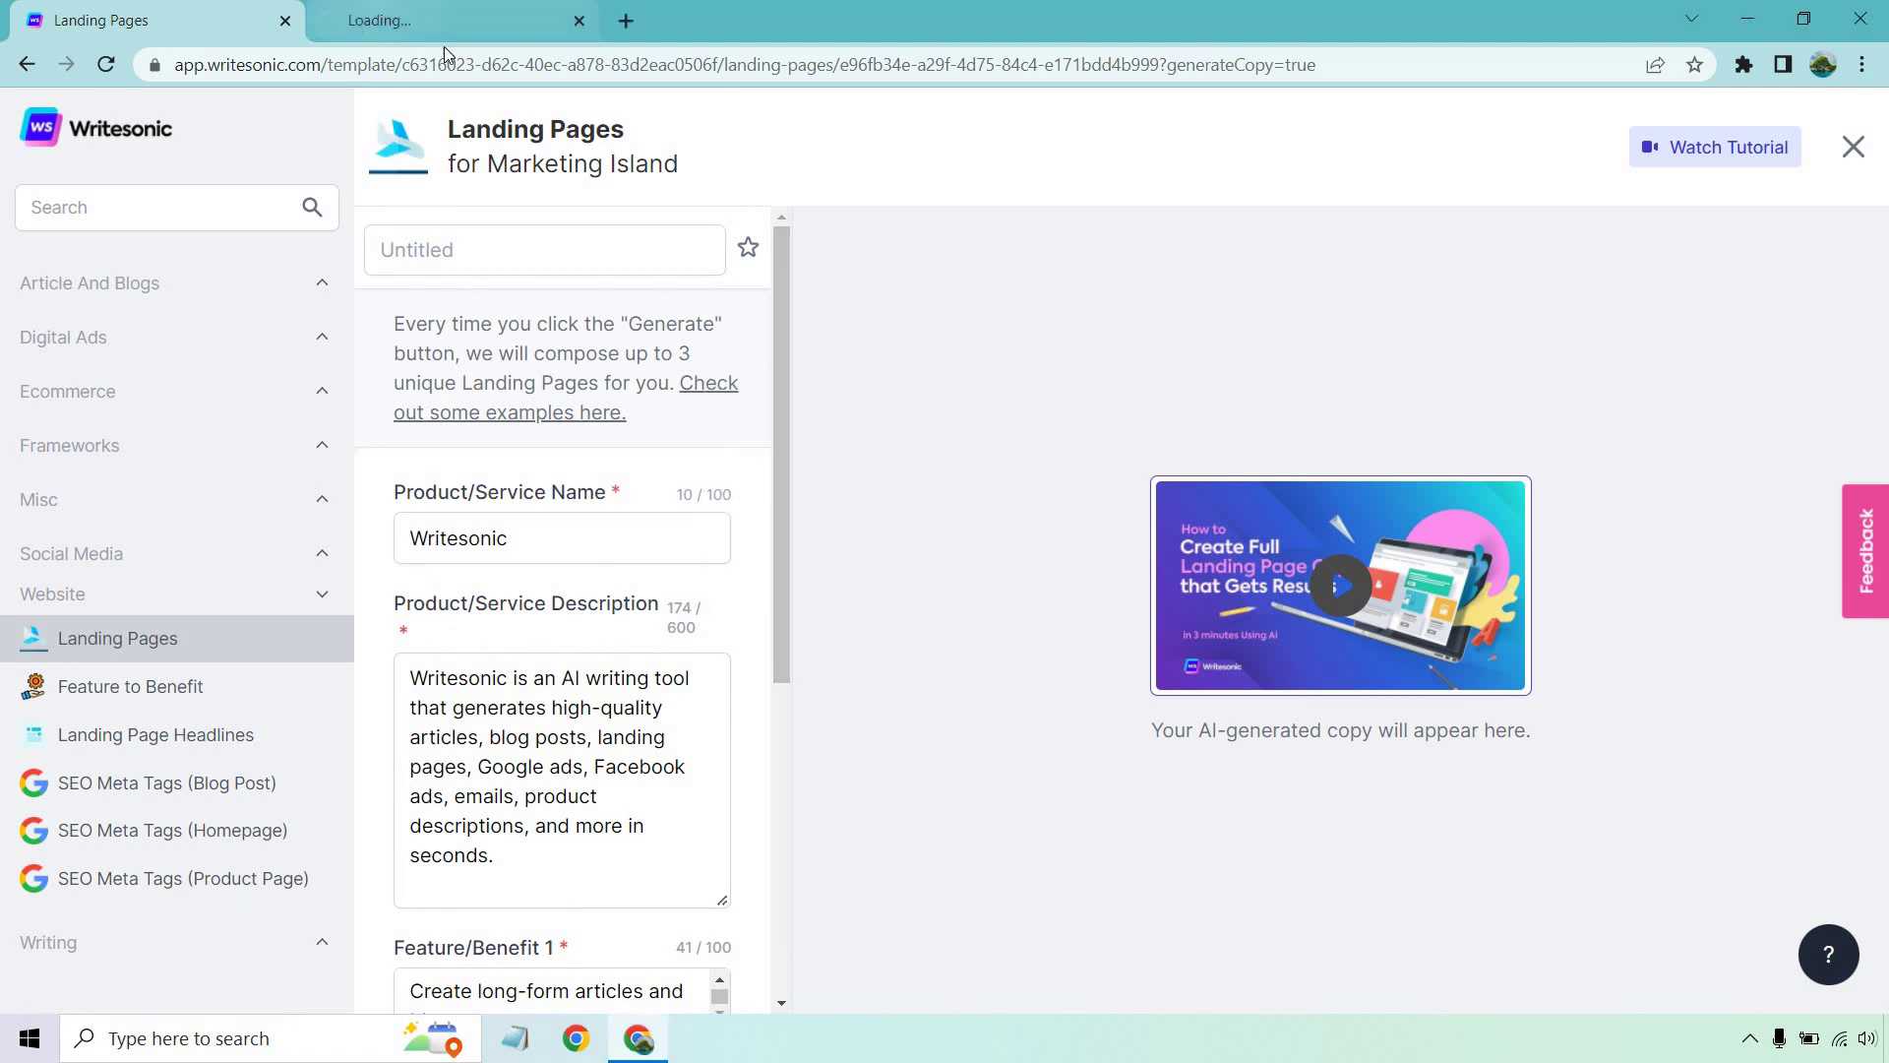
left_click(444, 23)
Step: Read the Magic Email and Webflow examples, then close the help tab
scroll(1595, 489, "down", 4)
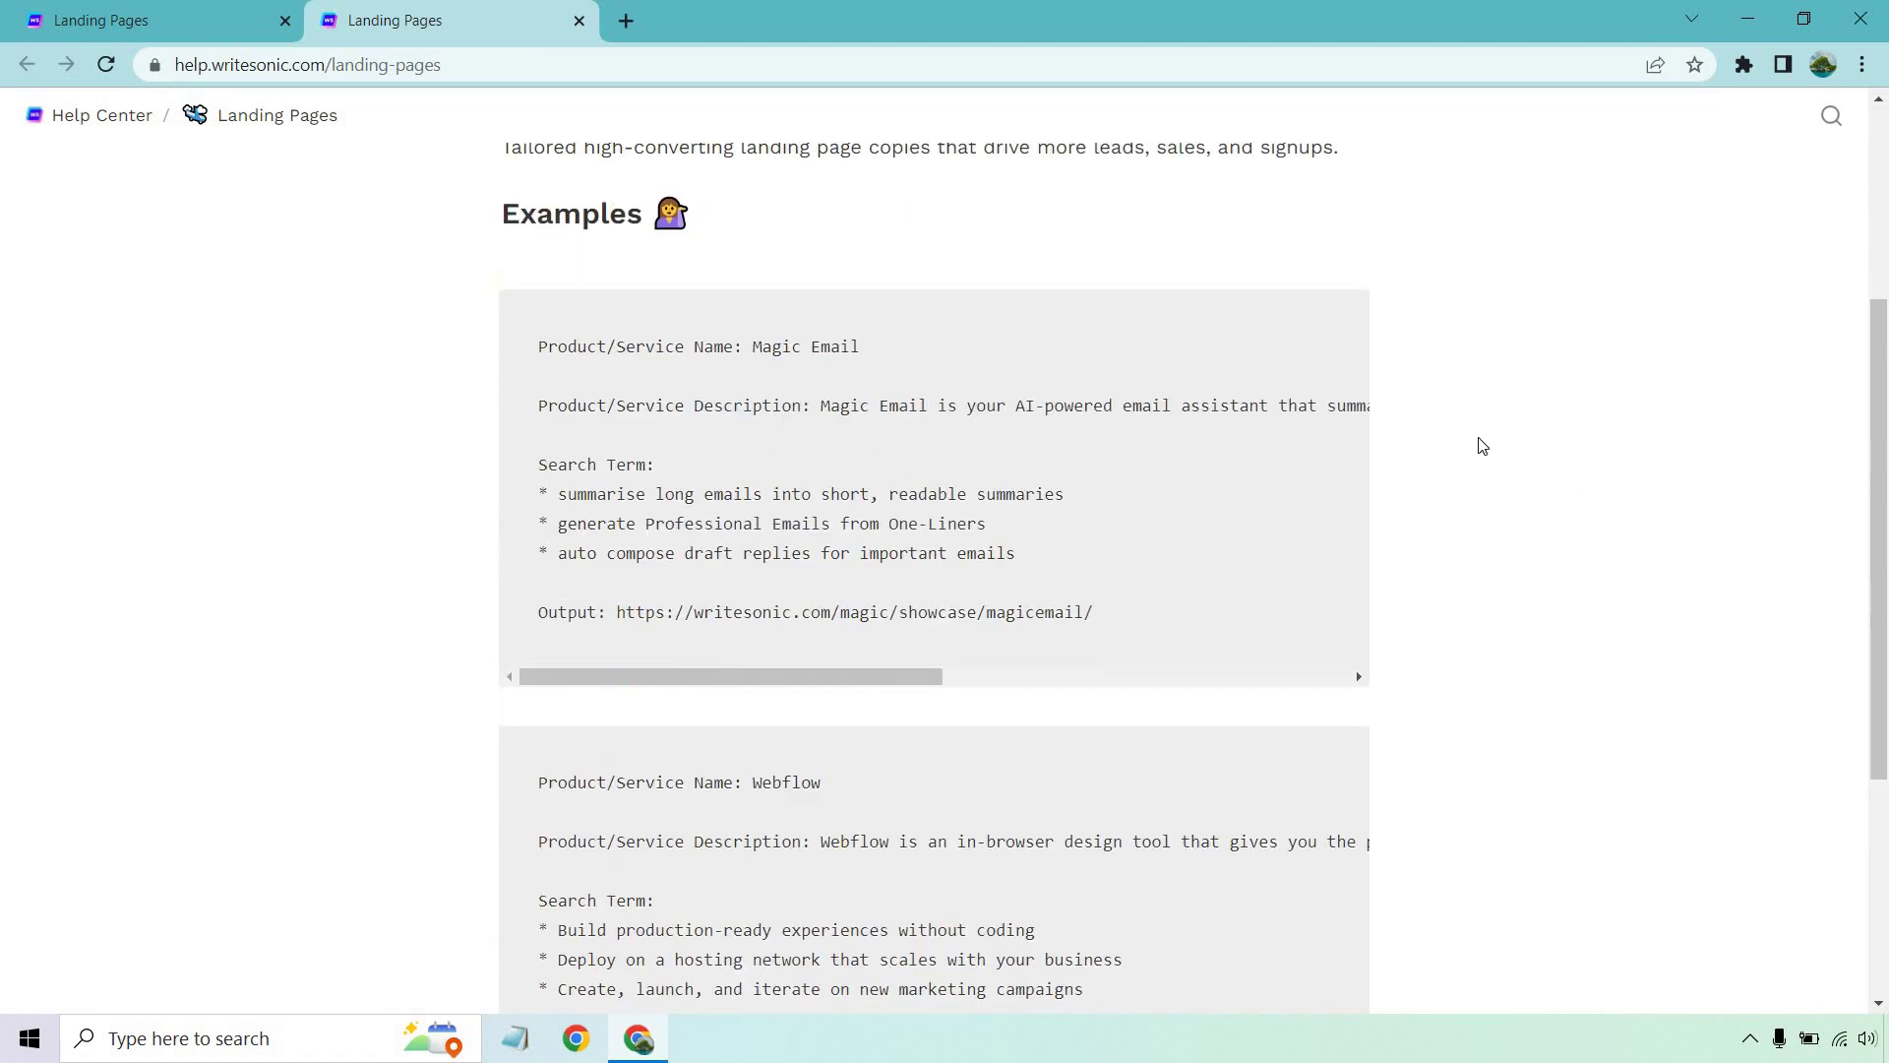
scroll(1603, 441, "down", 4)
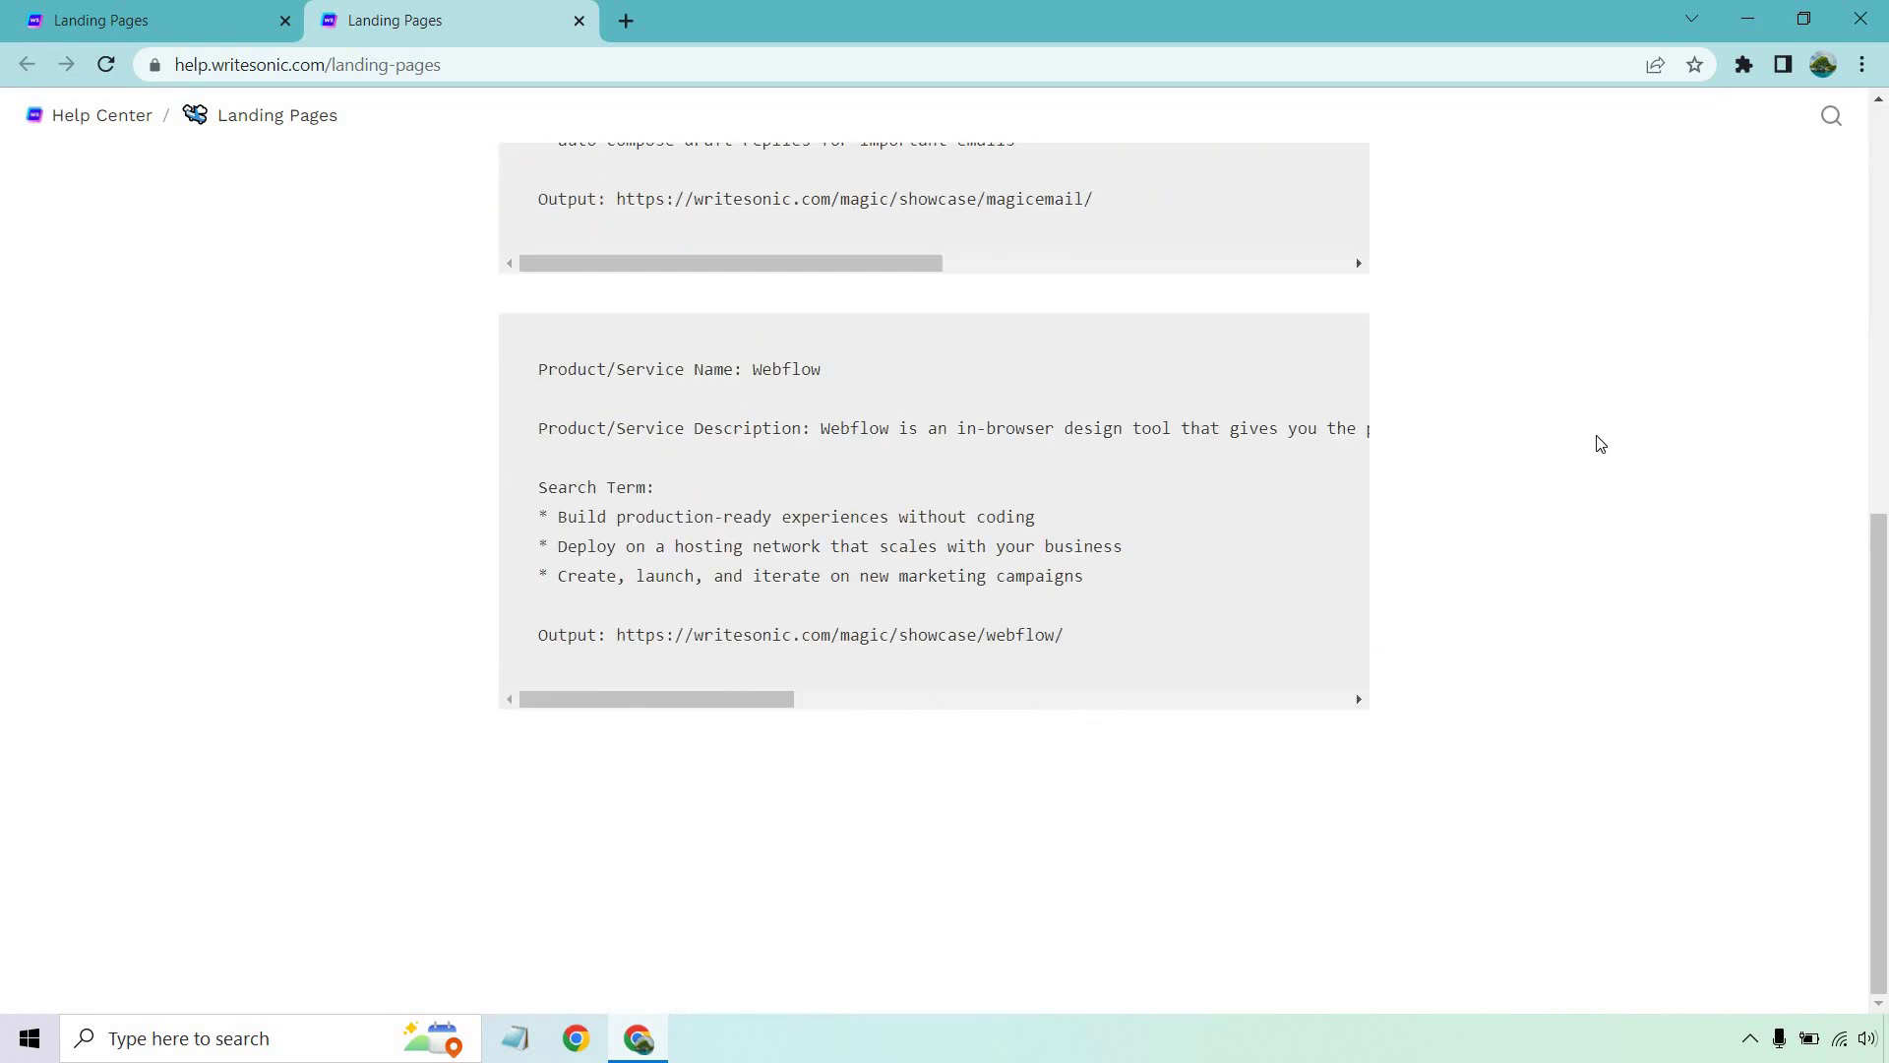
scroll(1600, 442, "up", 4)
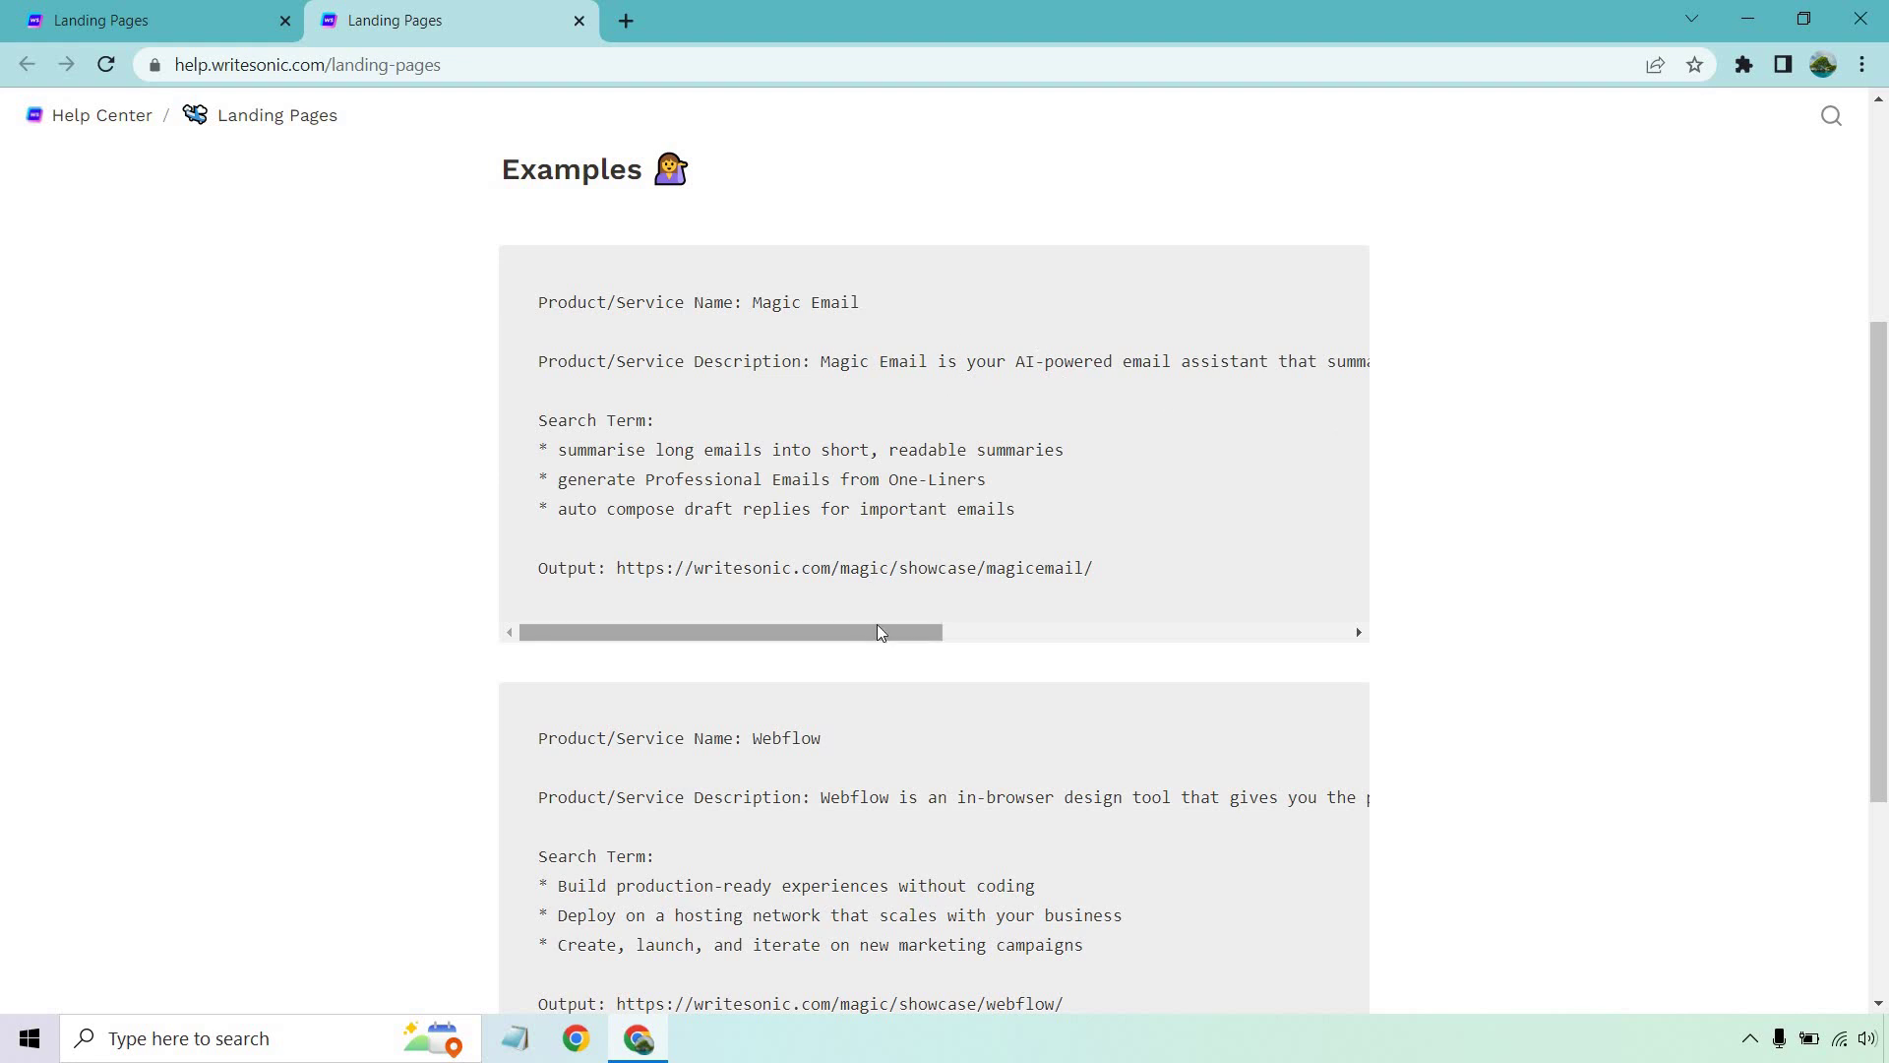
left_click_drag(881, 633, 492, 197)
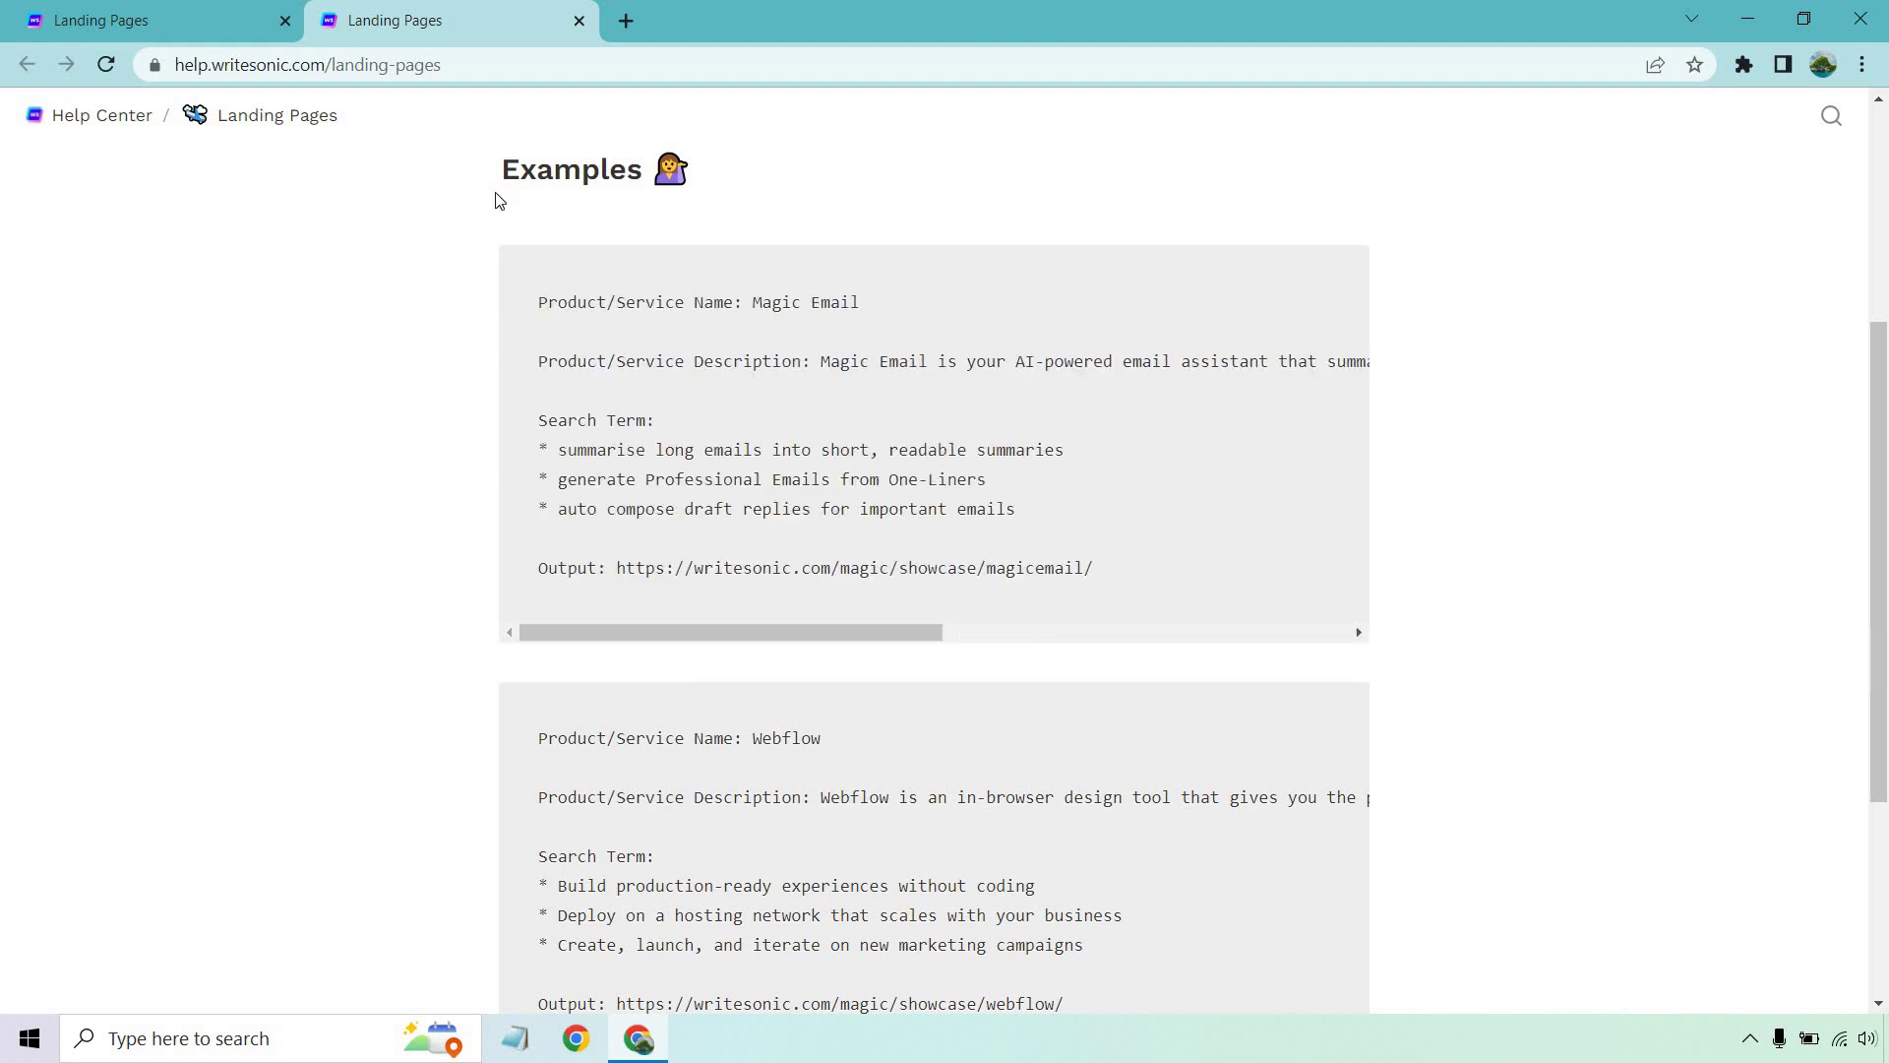
left_click(578, 21)
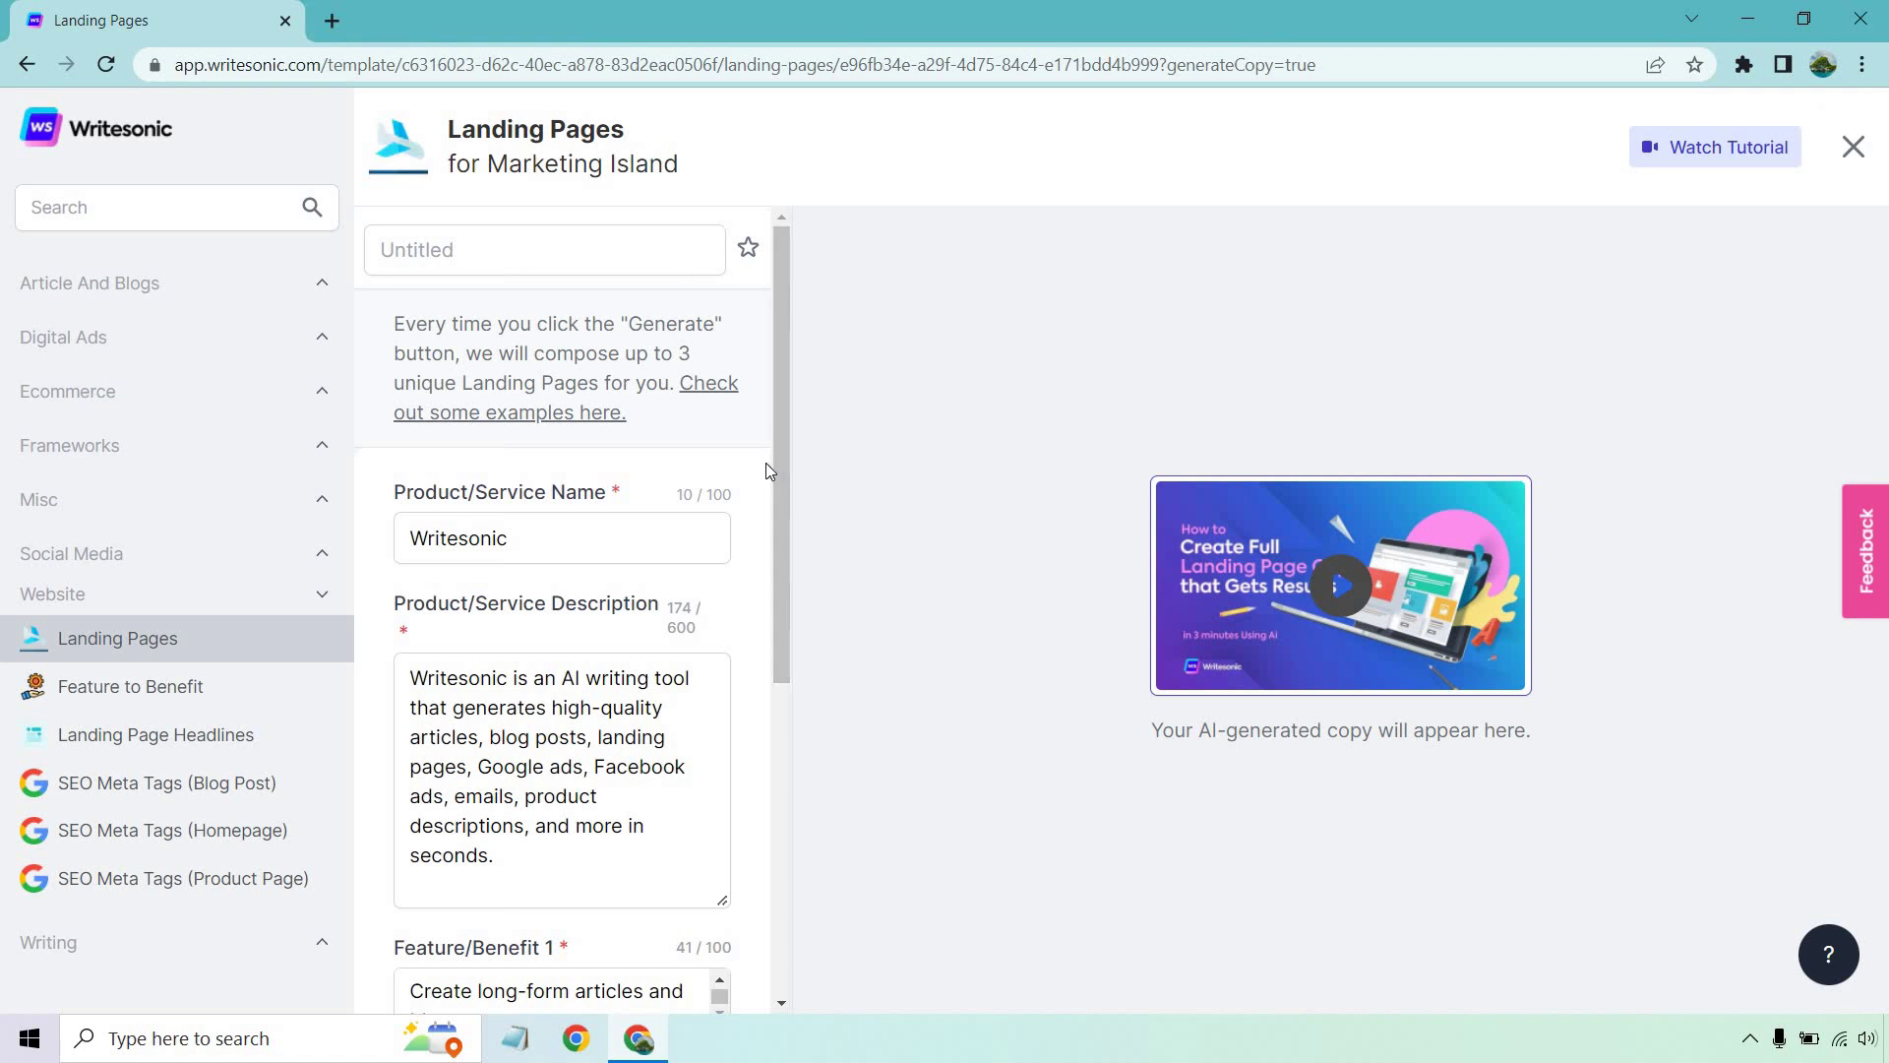
scroll(766, 456, "down", 1)
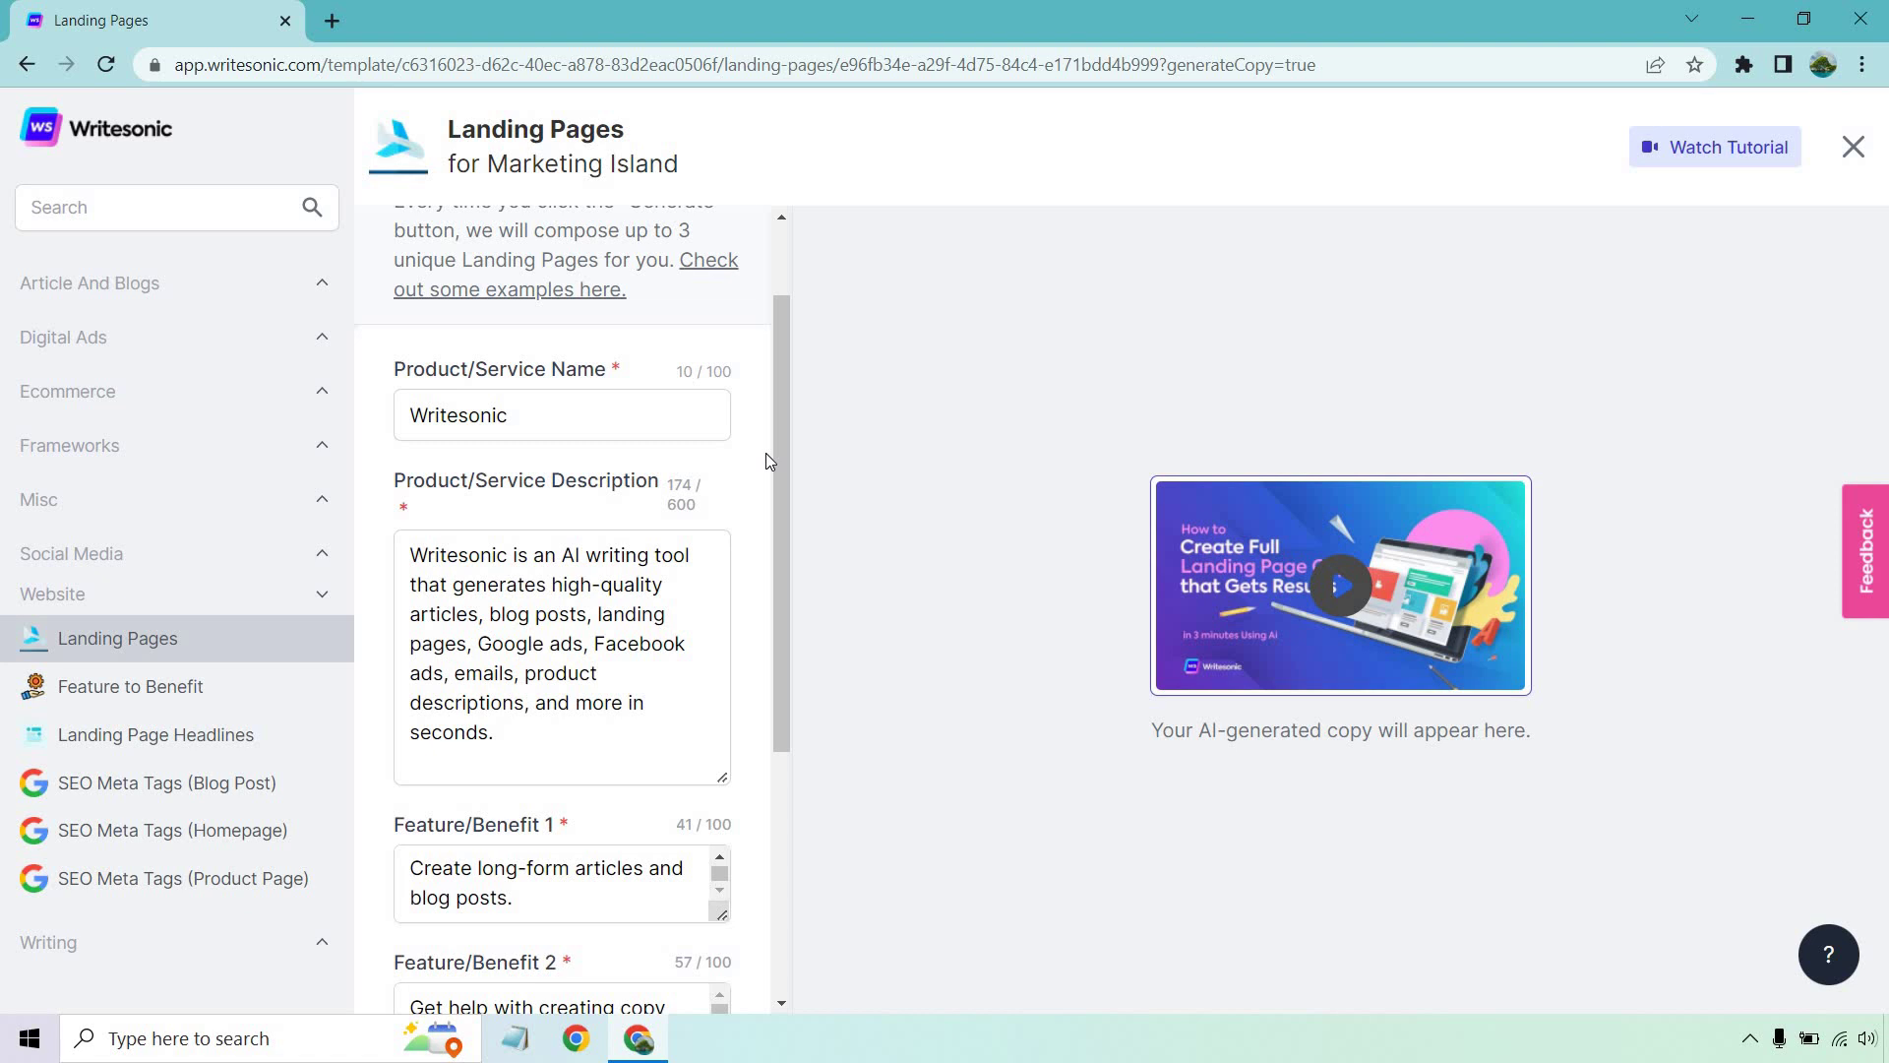
scroll(765, 457, "down", 4)
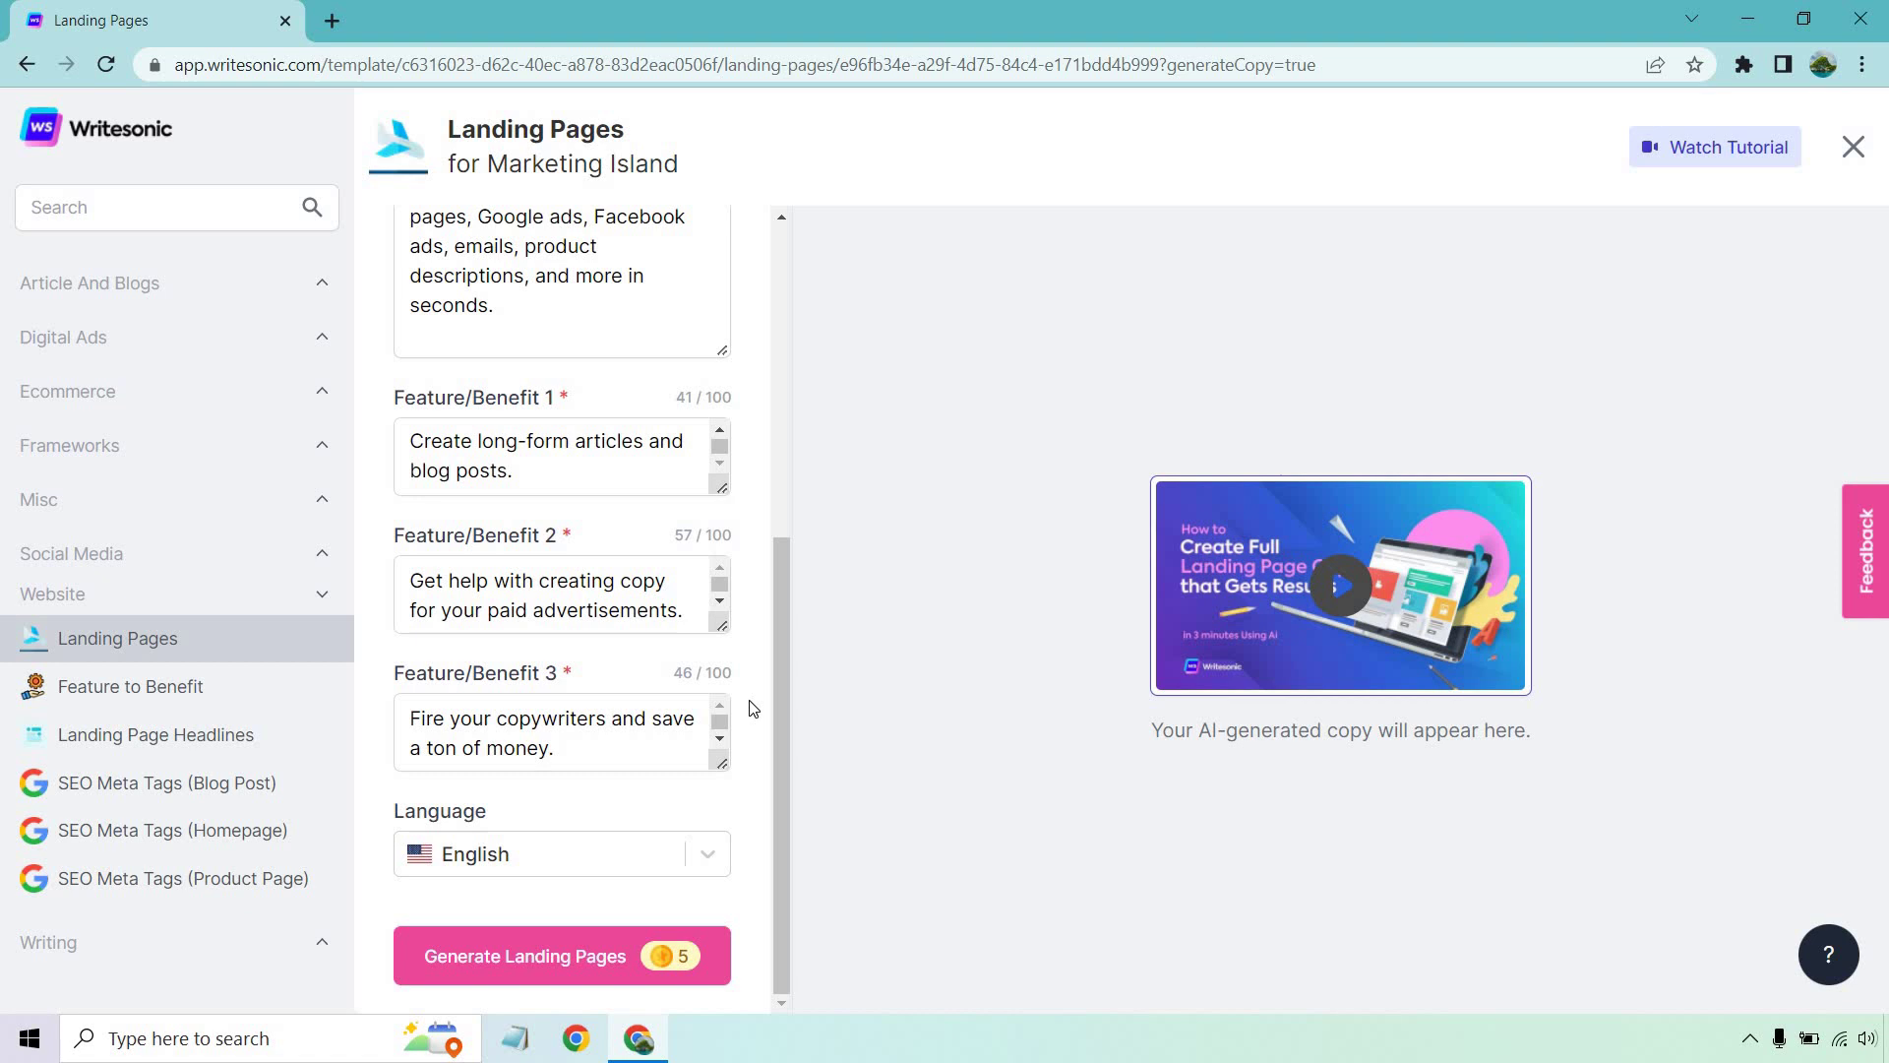
scroll(752, 708, "up", 5)
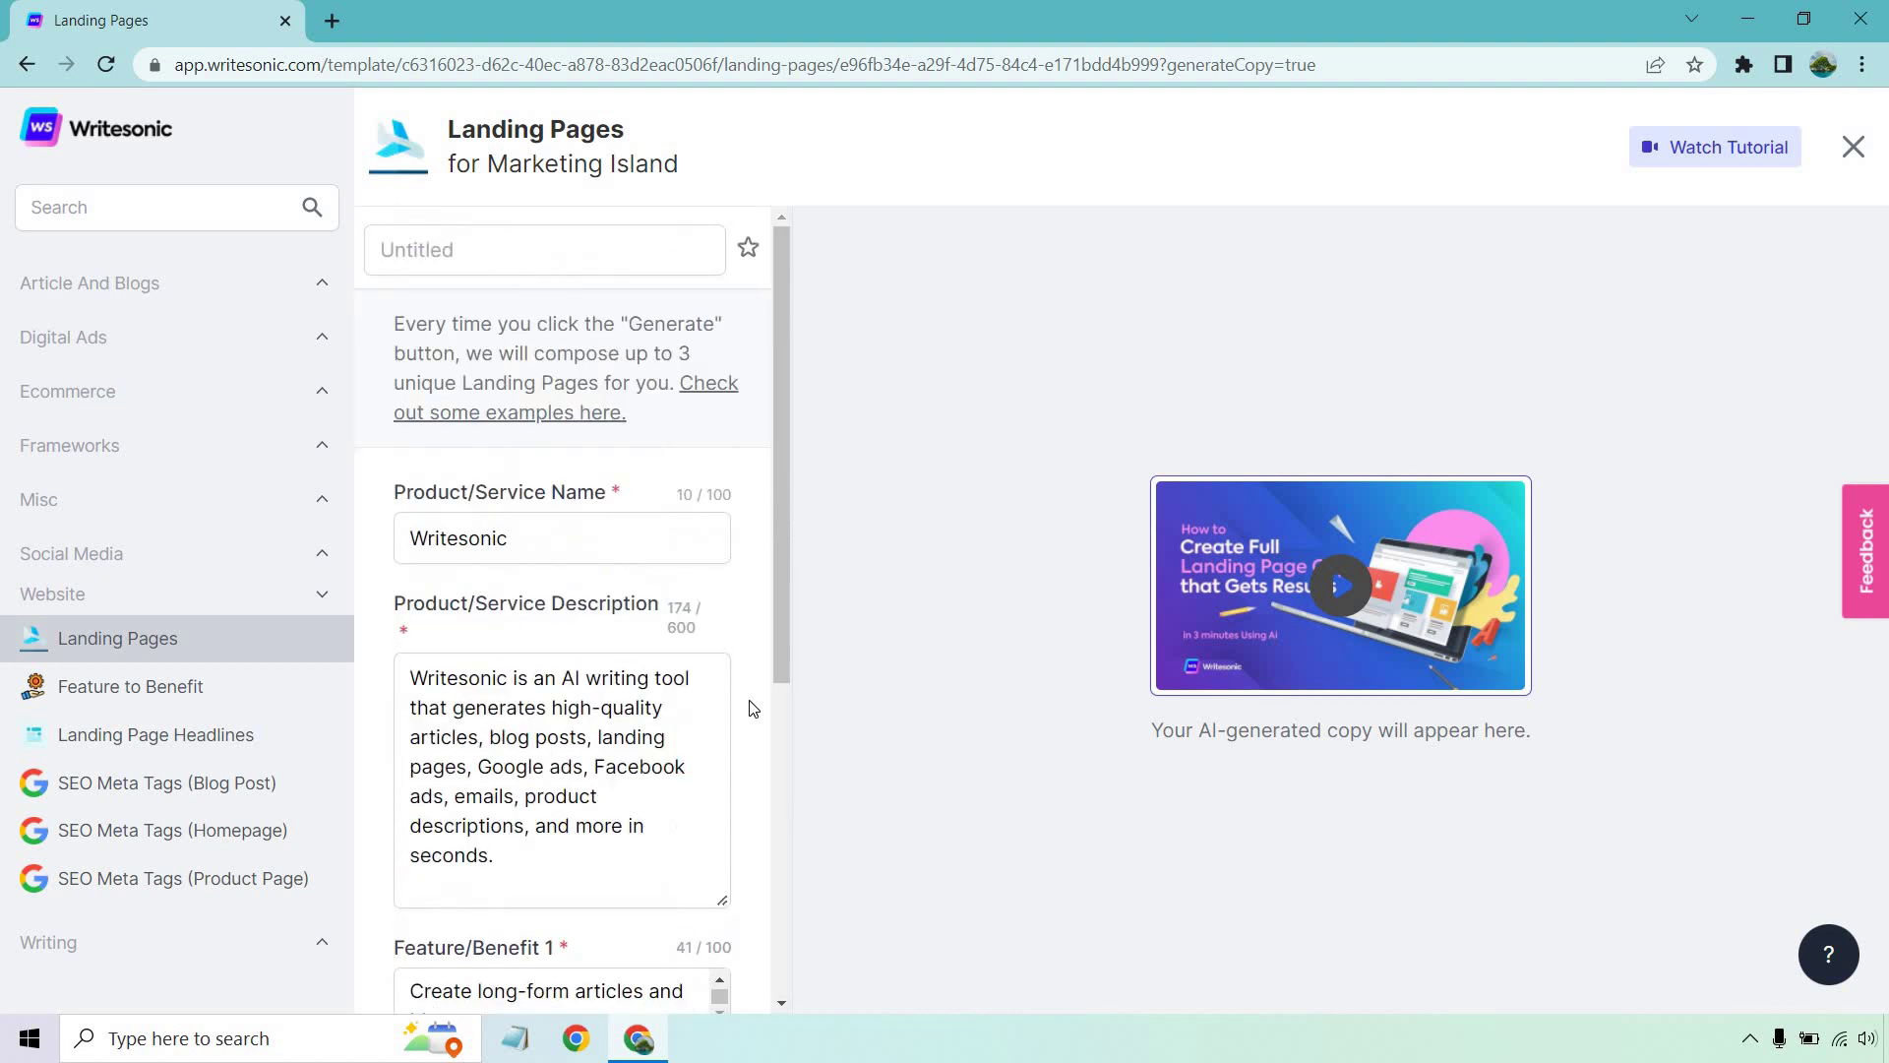
scroll(753, 708, "down", 5)
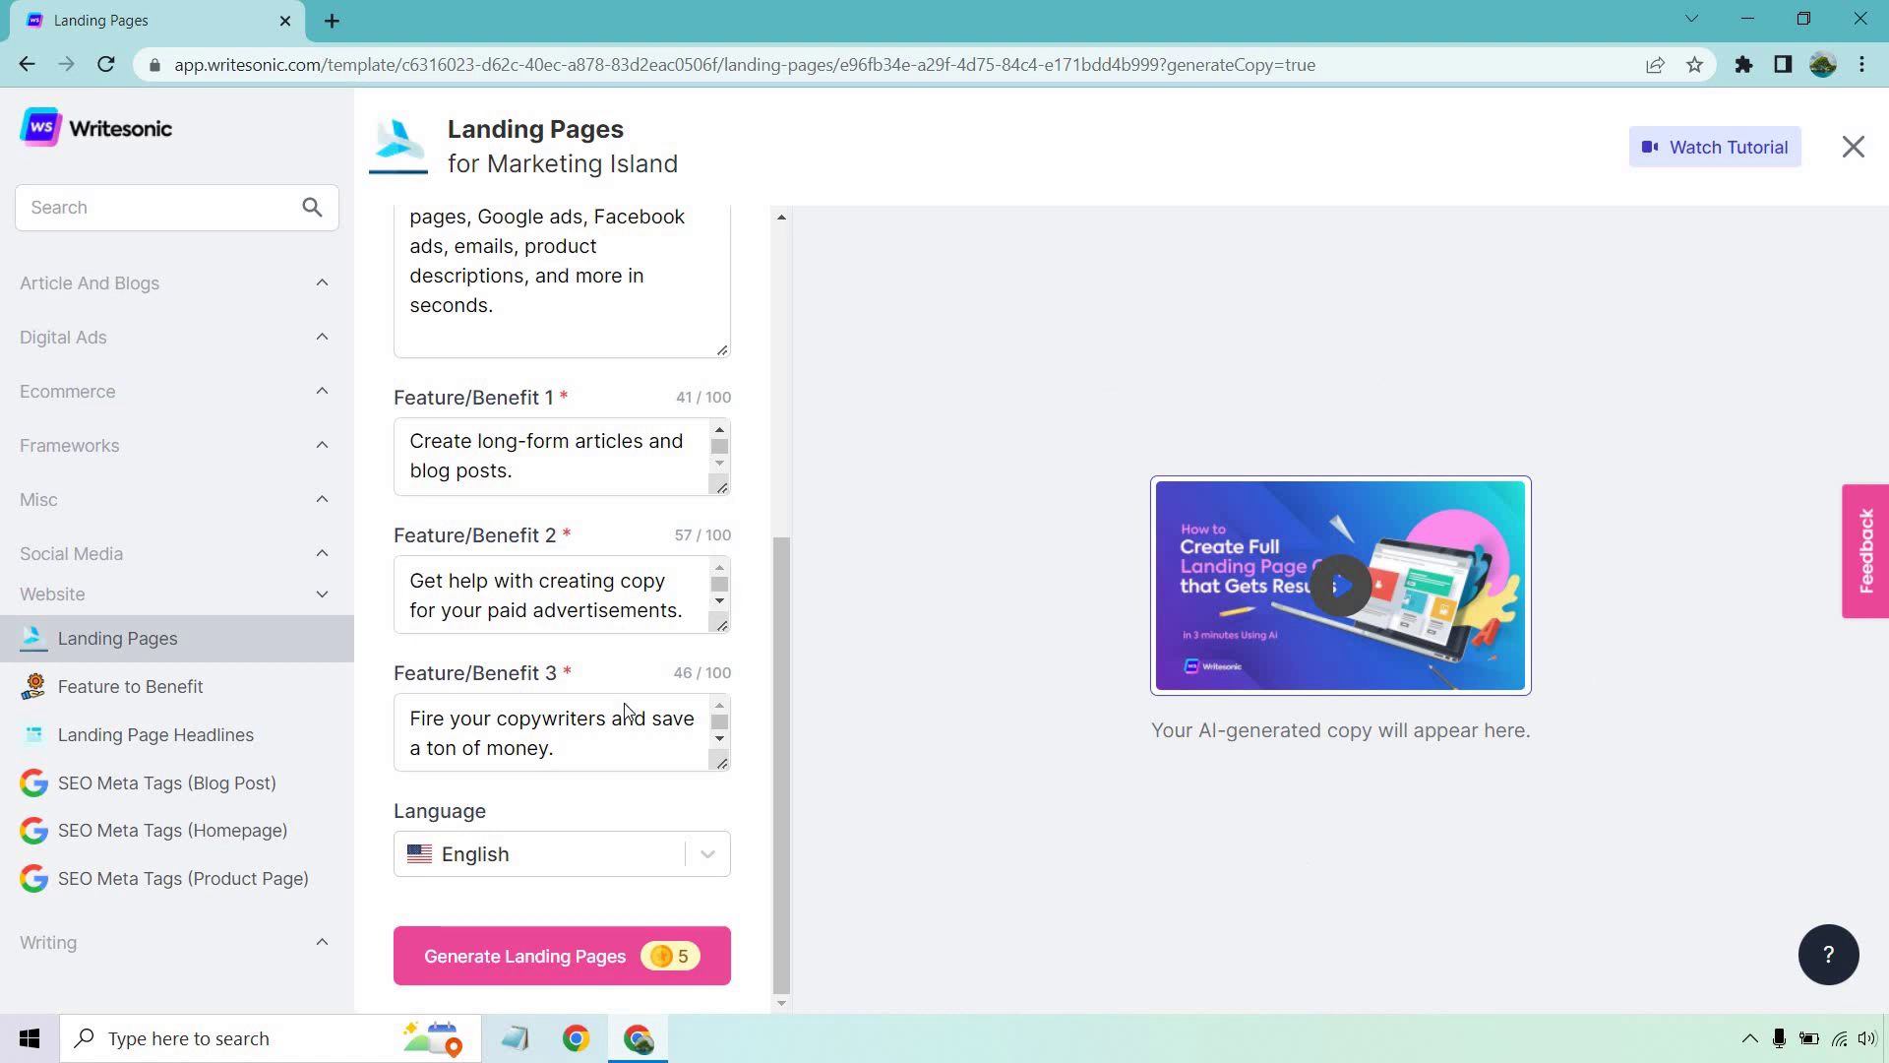
Step: Generate three landing page drafts from the filled Writesonic form
left_click(560, 954)
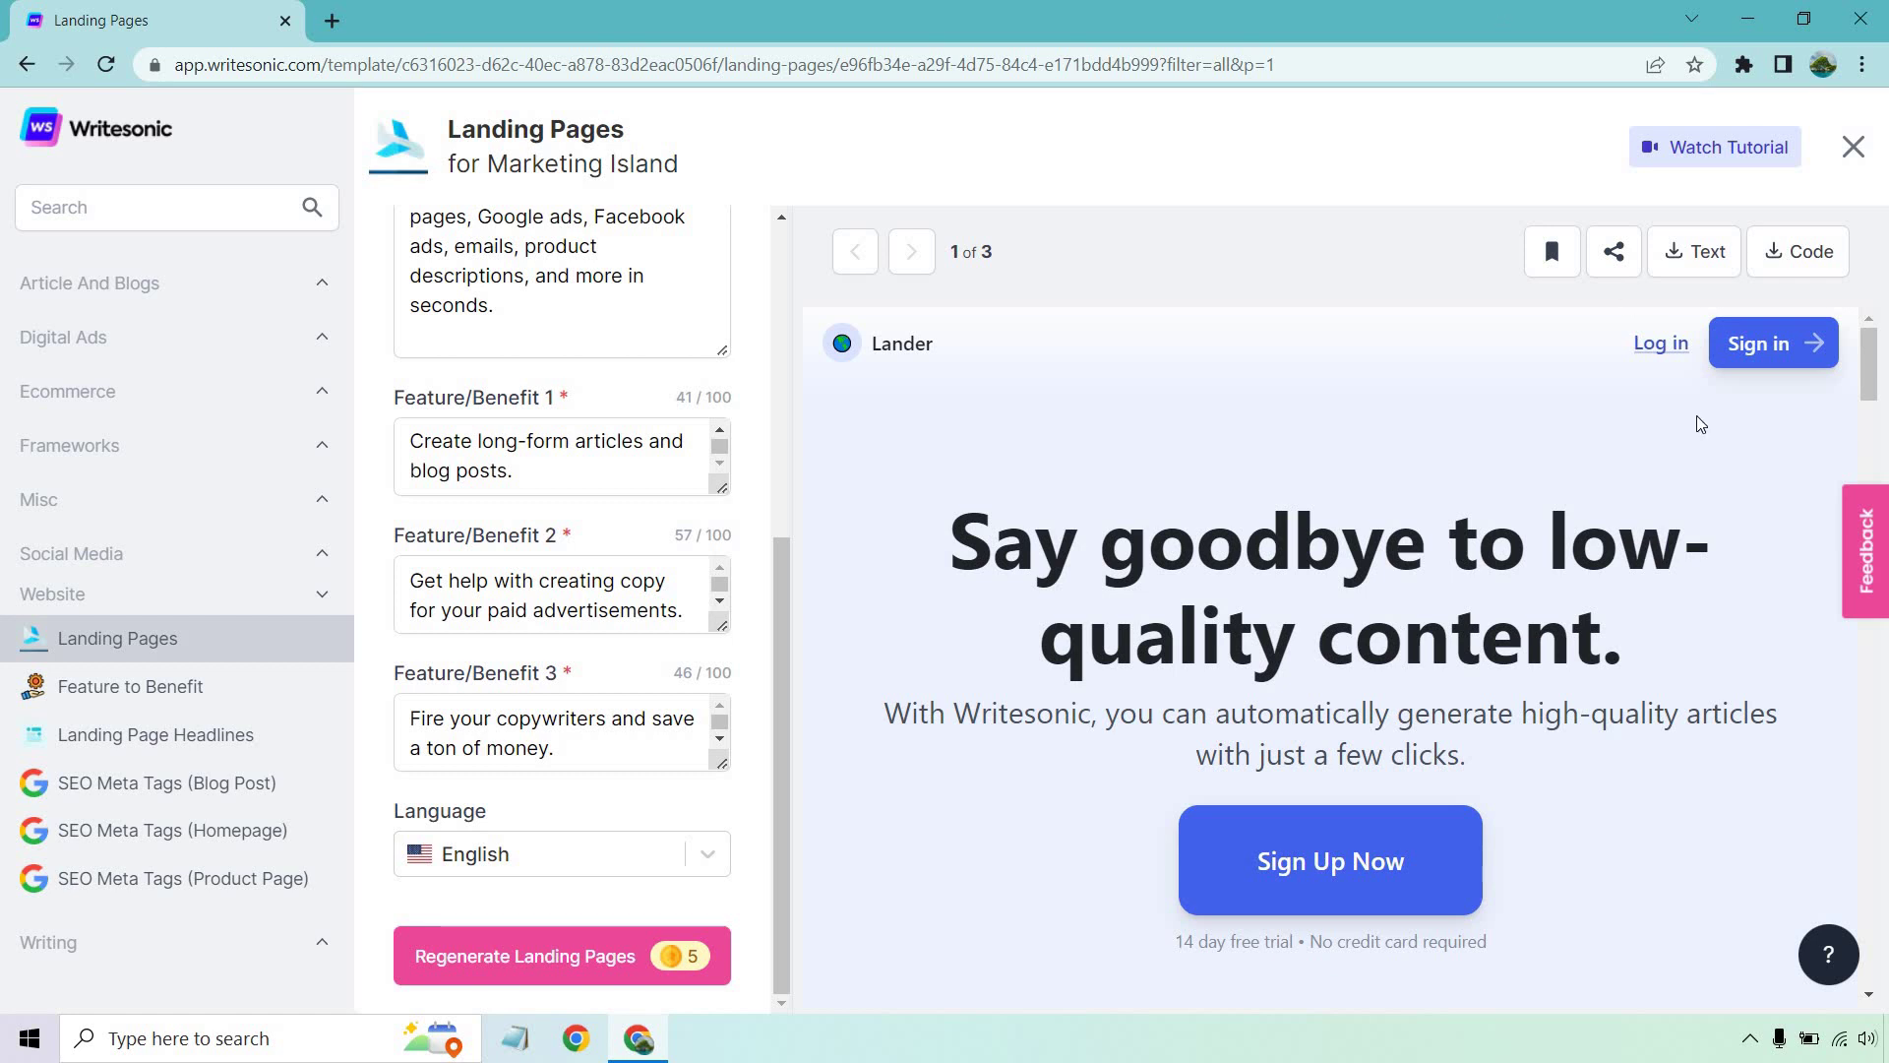
scroll(1722, 502, "down", 5)
scroll(1702, 509, "up", 5)
Step: Read the first draft's feature sections down to the #3 feature
scroll(1607, 514, "down", 2)
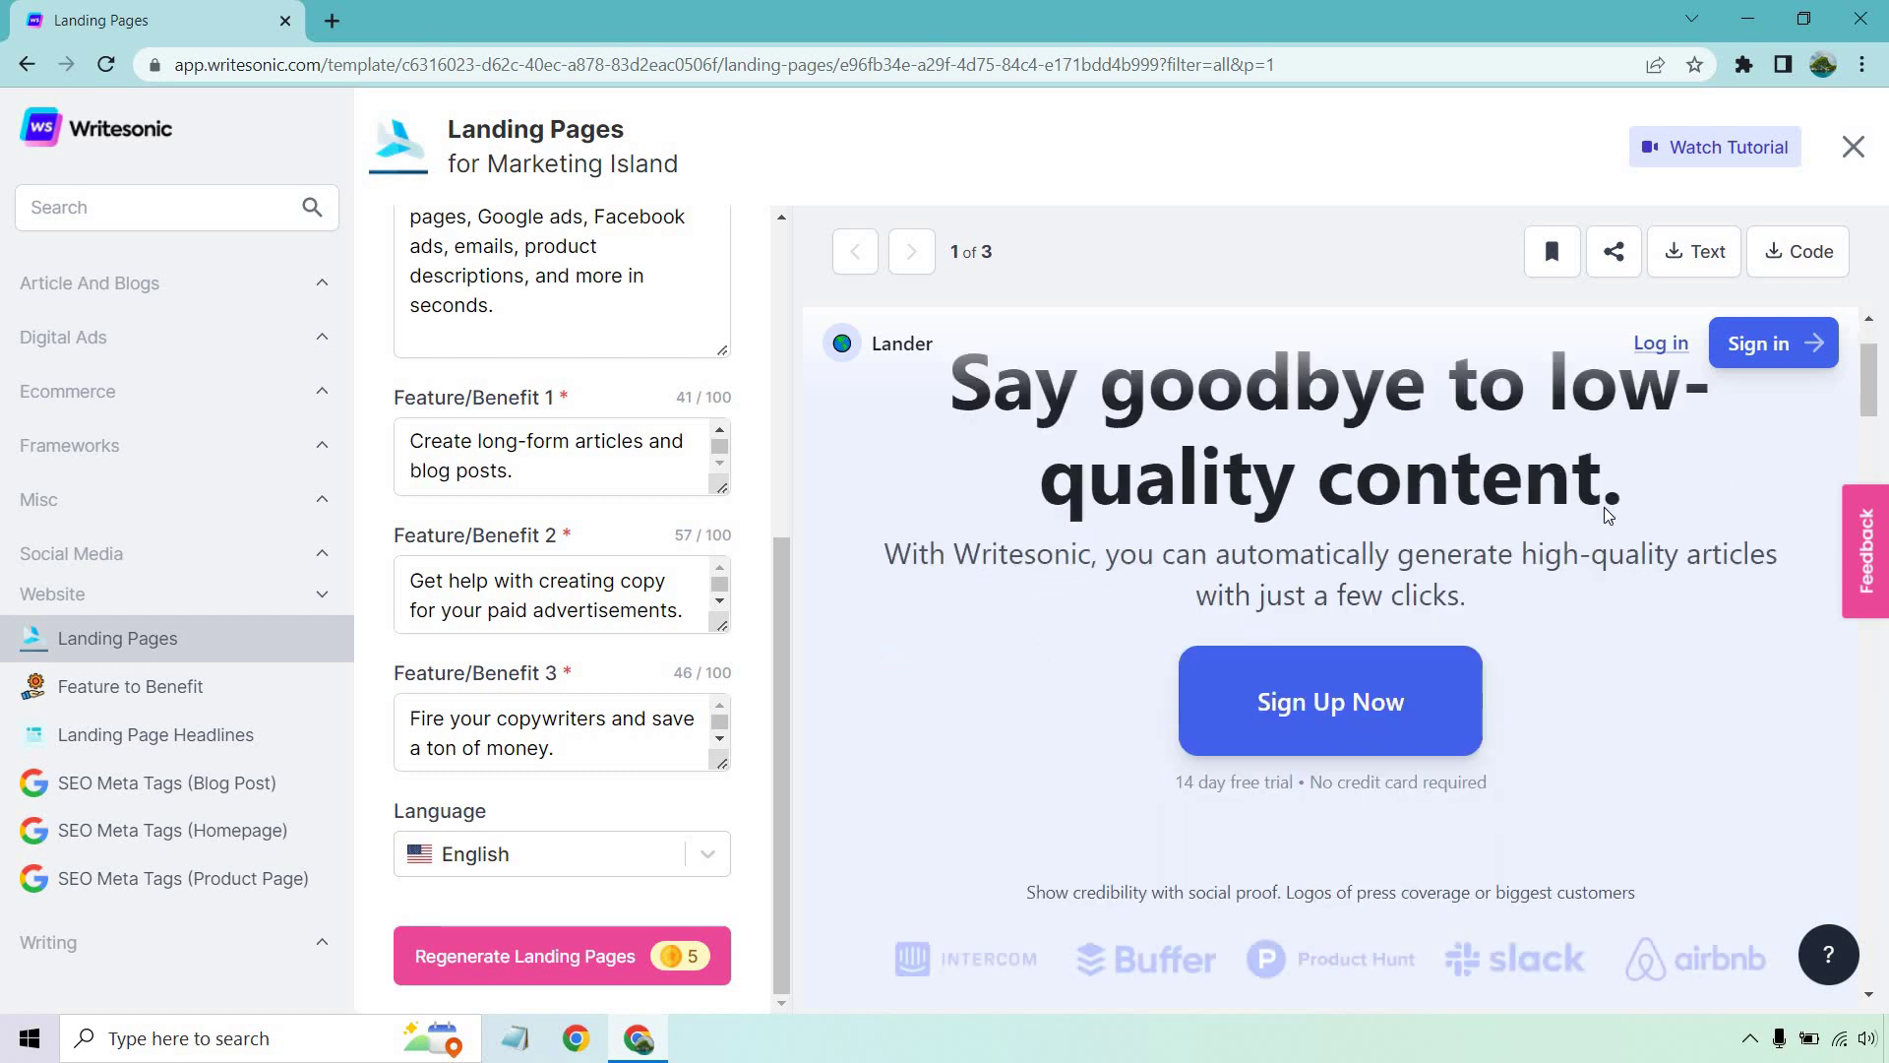
scroll(1607, 514, "down", 5)
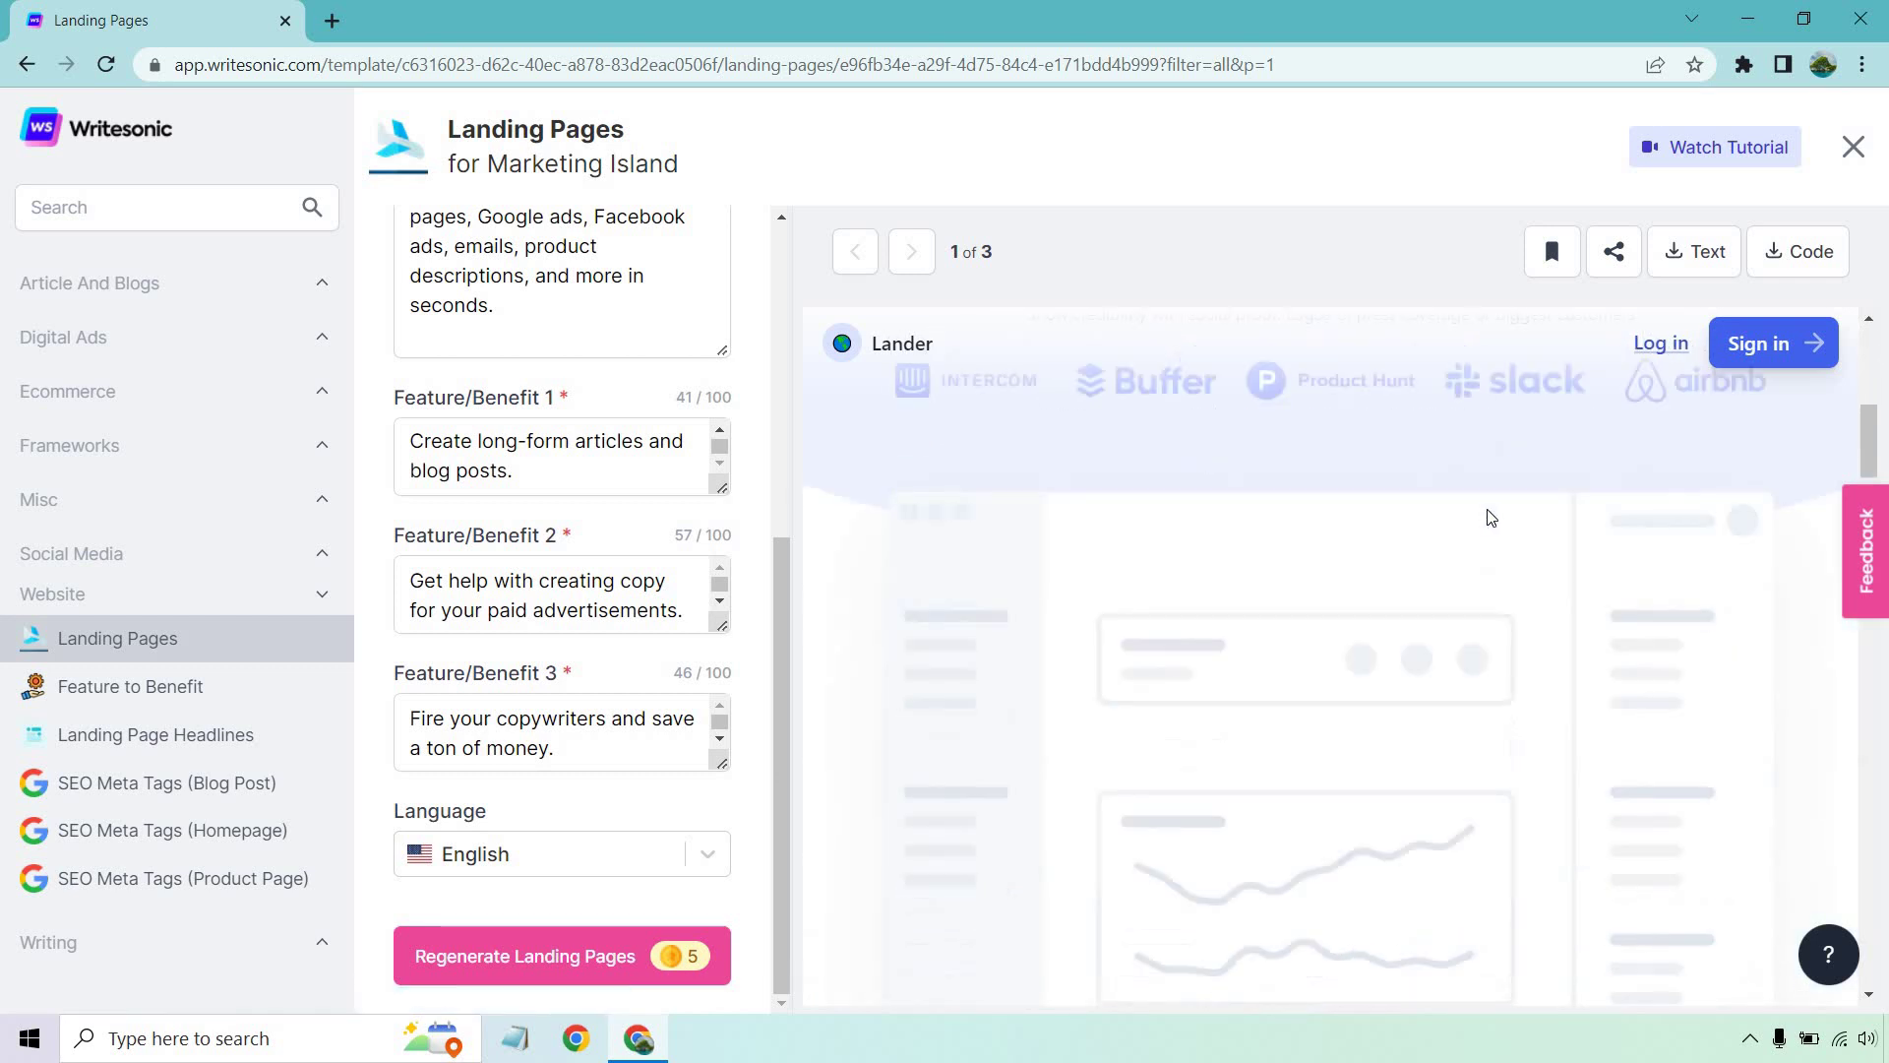
scroll(1492, 518, "down", 5)
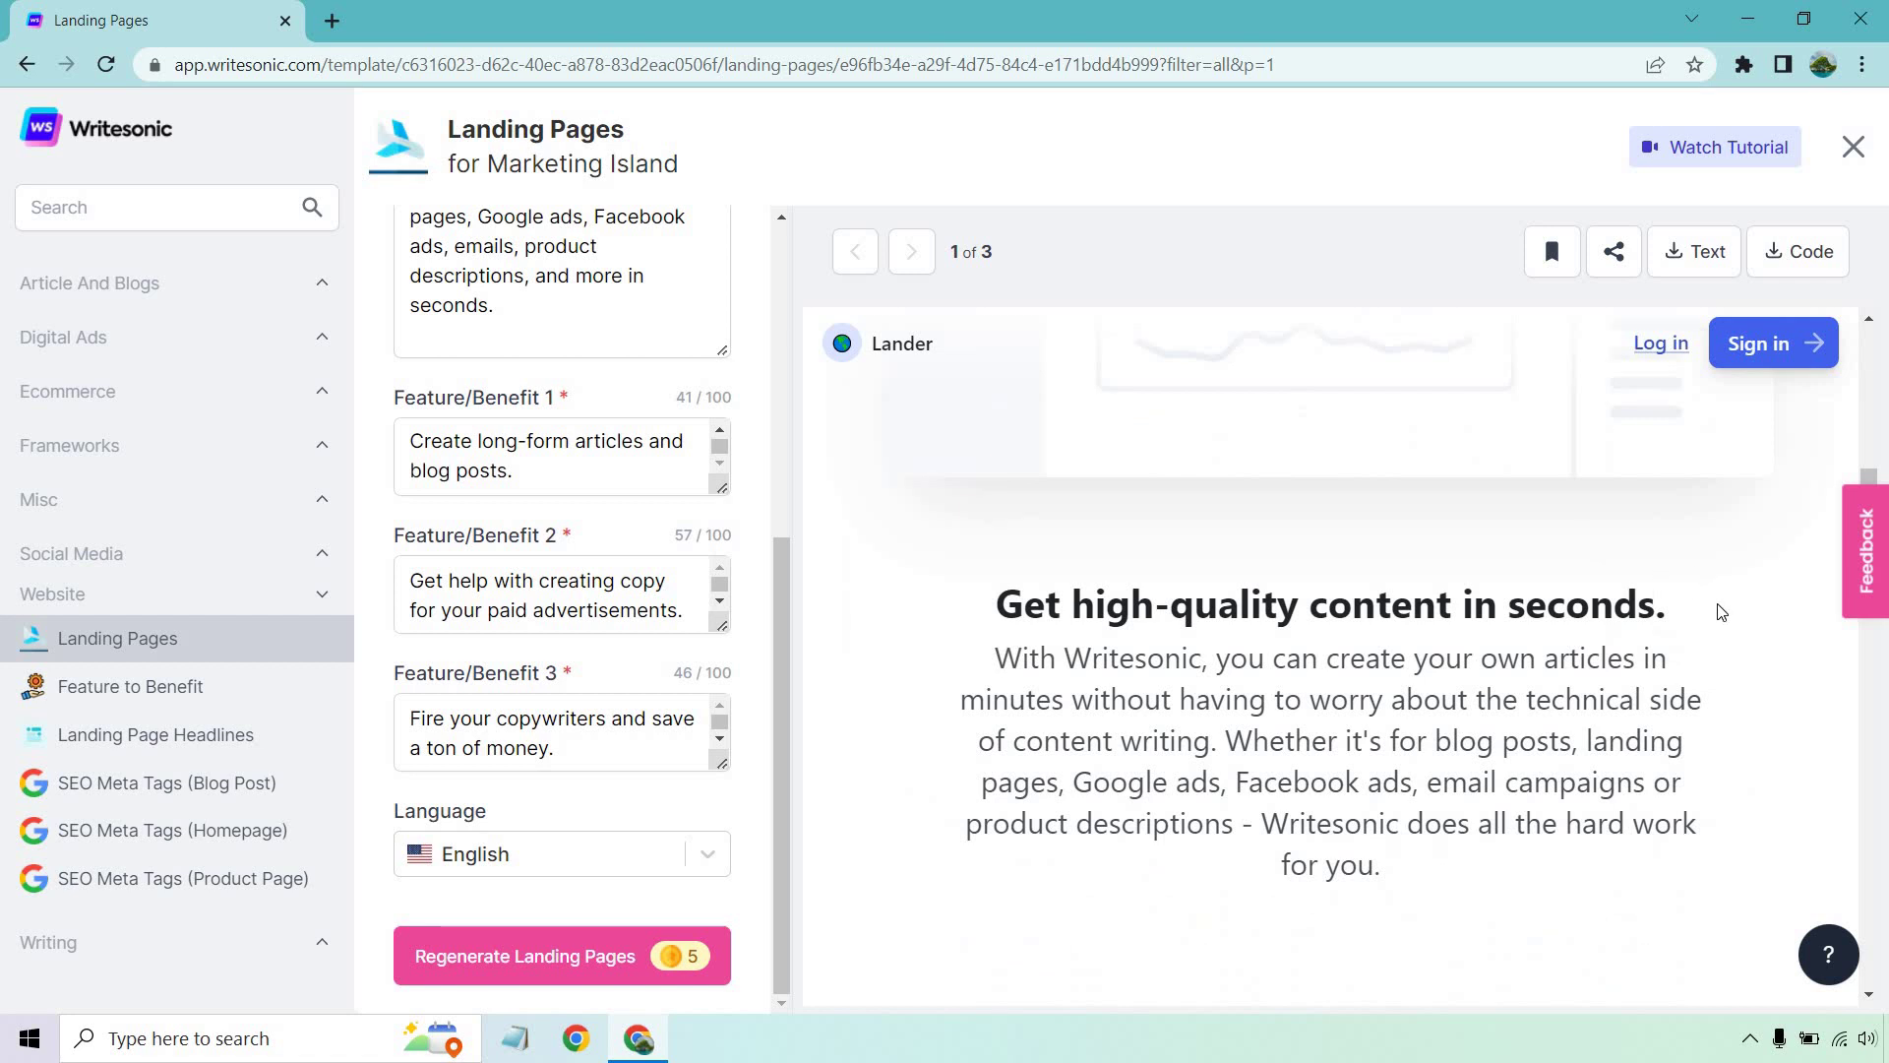
scroll(1732, 610, "down", 1)
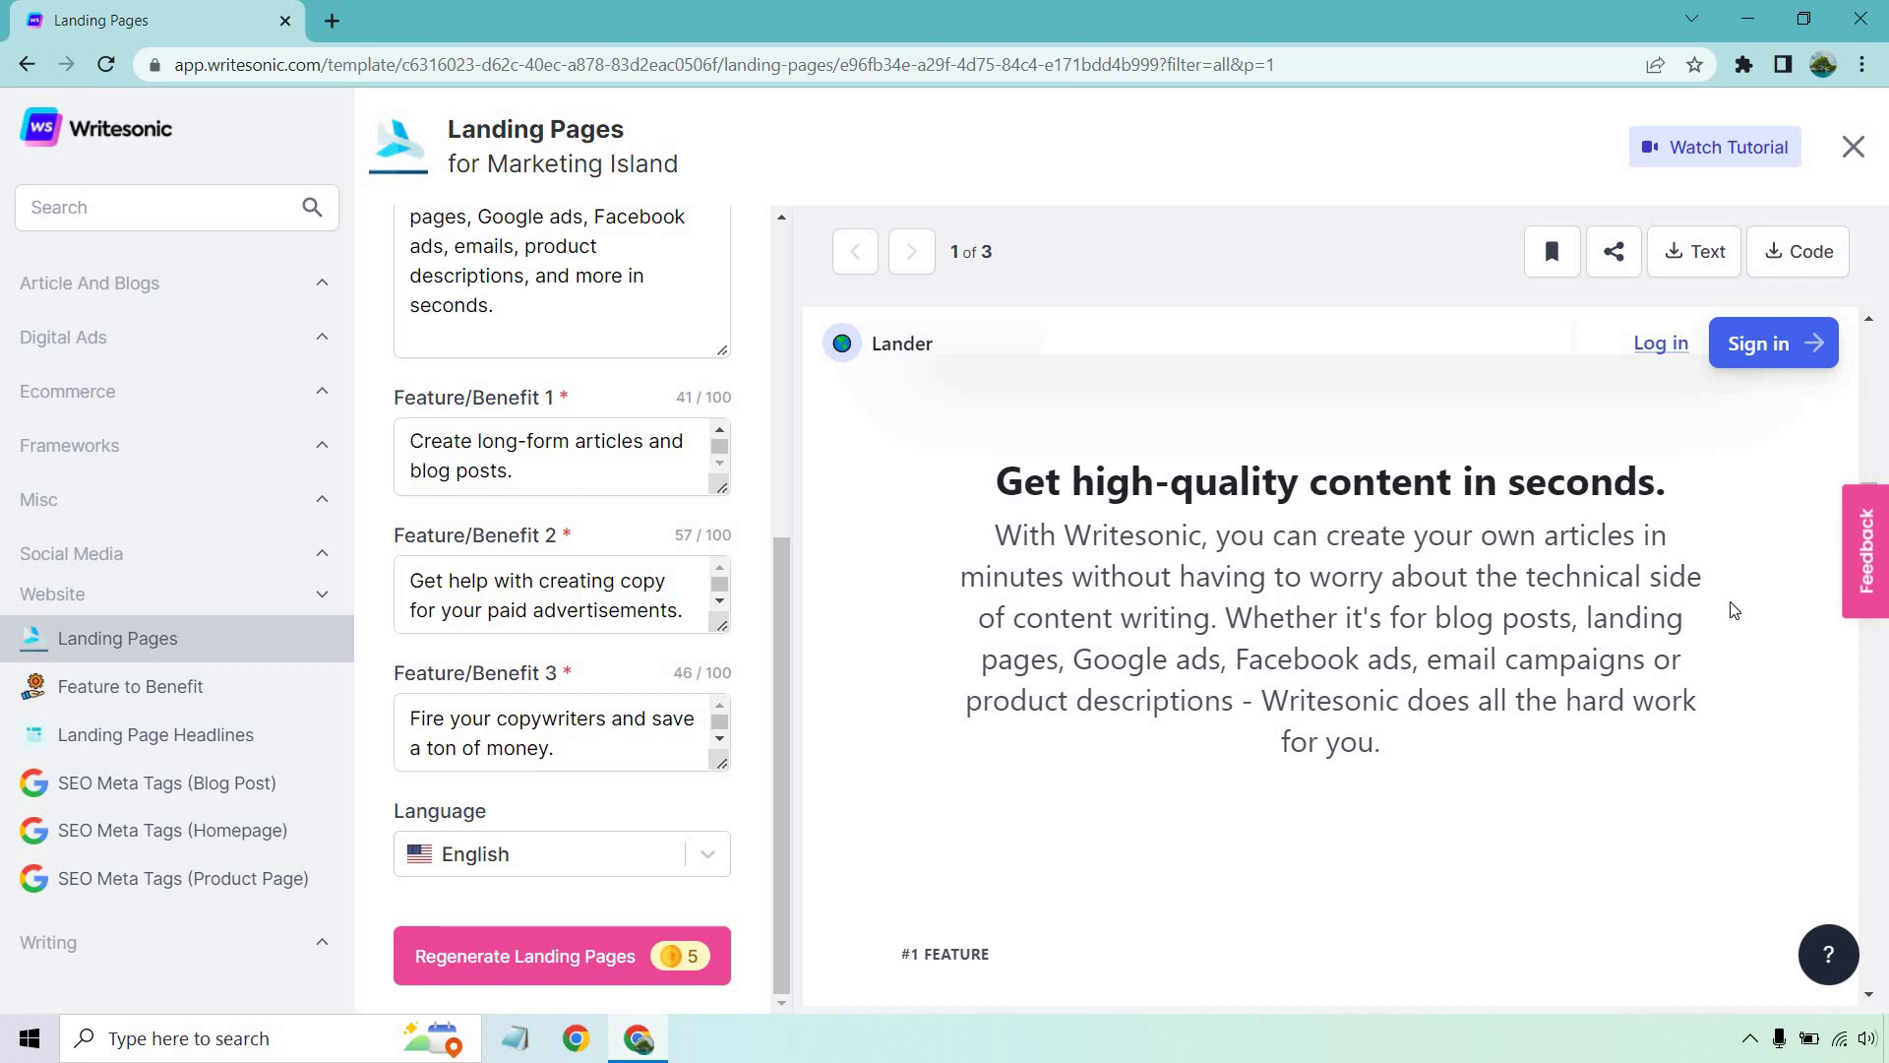
scroll(1733, 610, "down", 5)
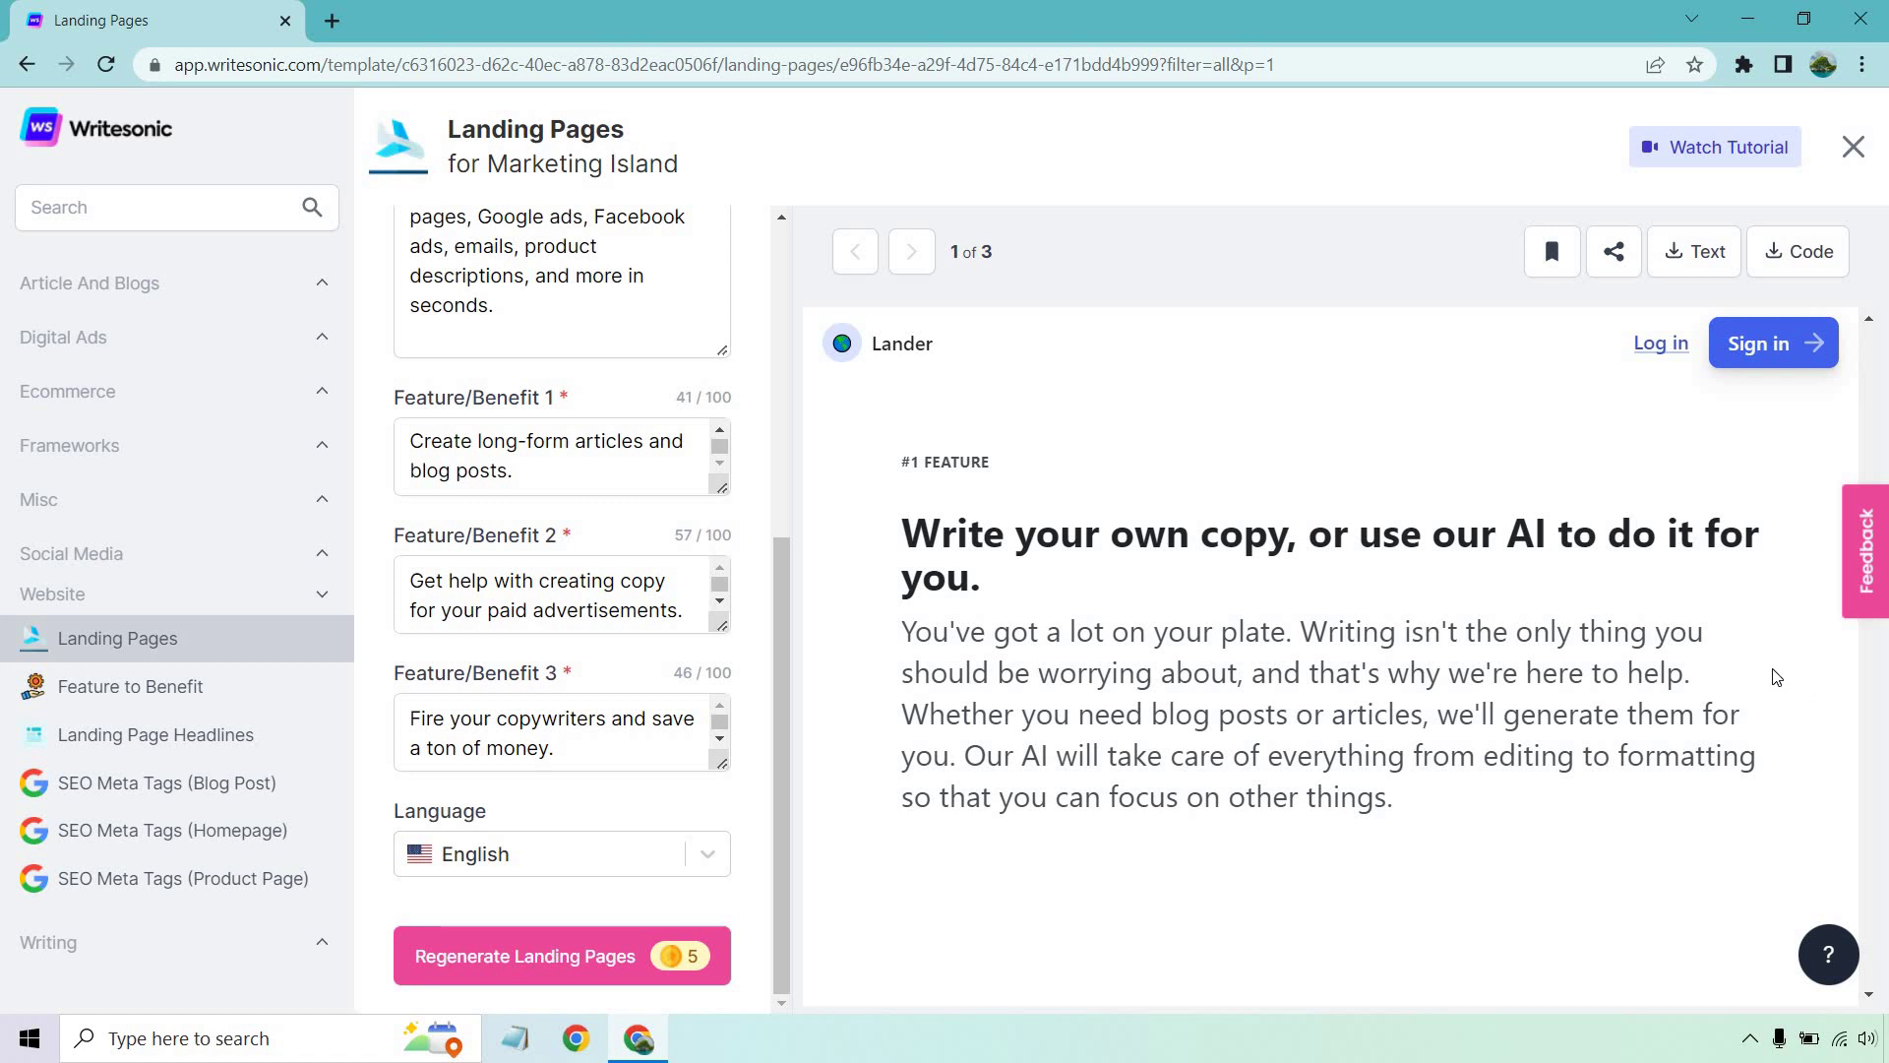
scroll(1771, 674, "down", 7)
scroll(1752, 551, "down", 4)
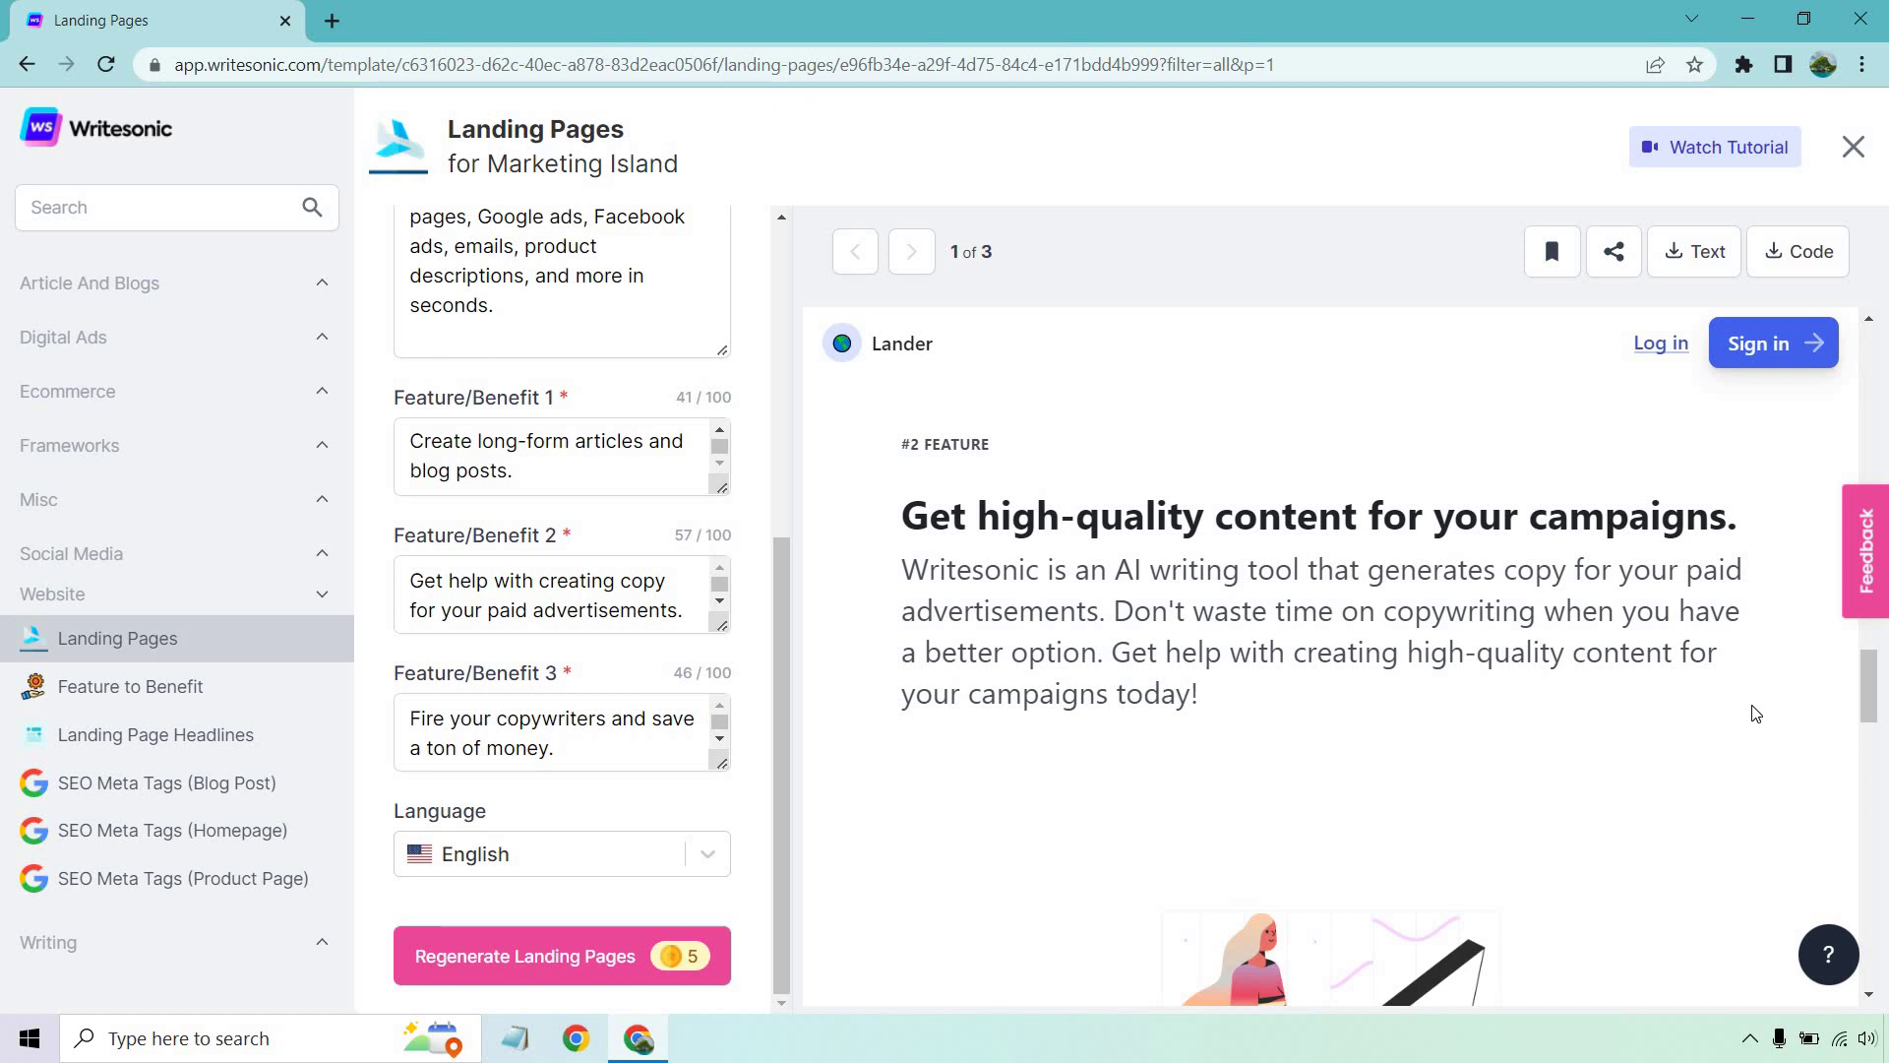
scroll(1722, 581, "down", 5)
scroll(1707, 507, "down", 4)
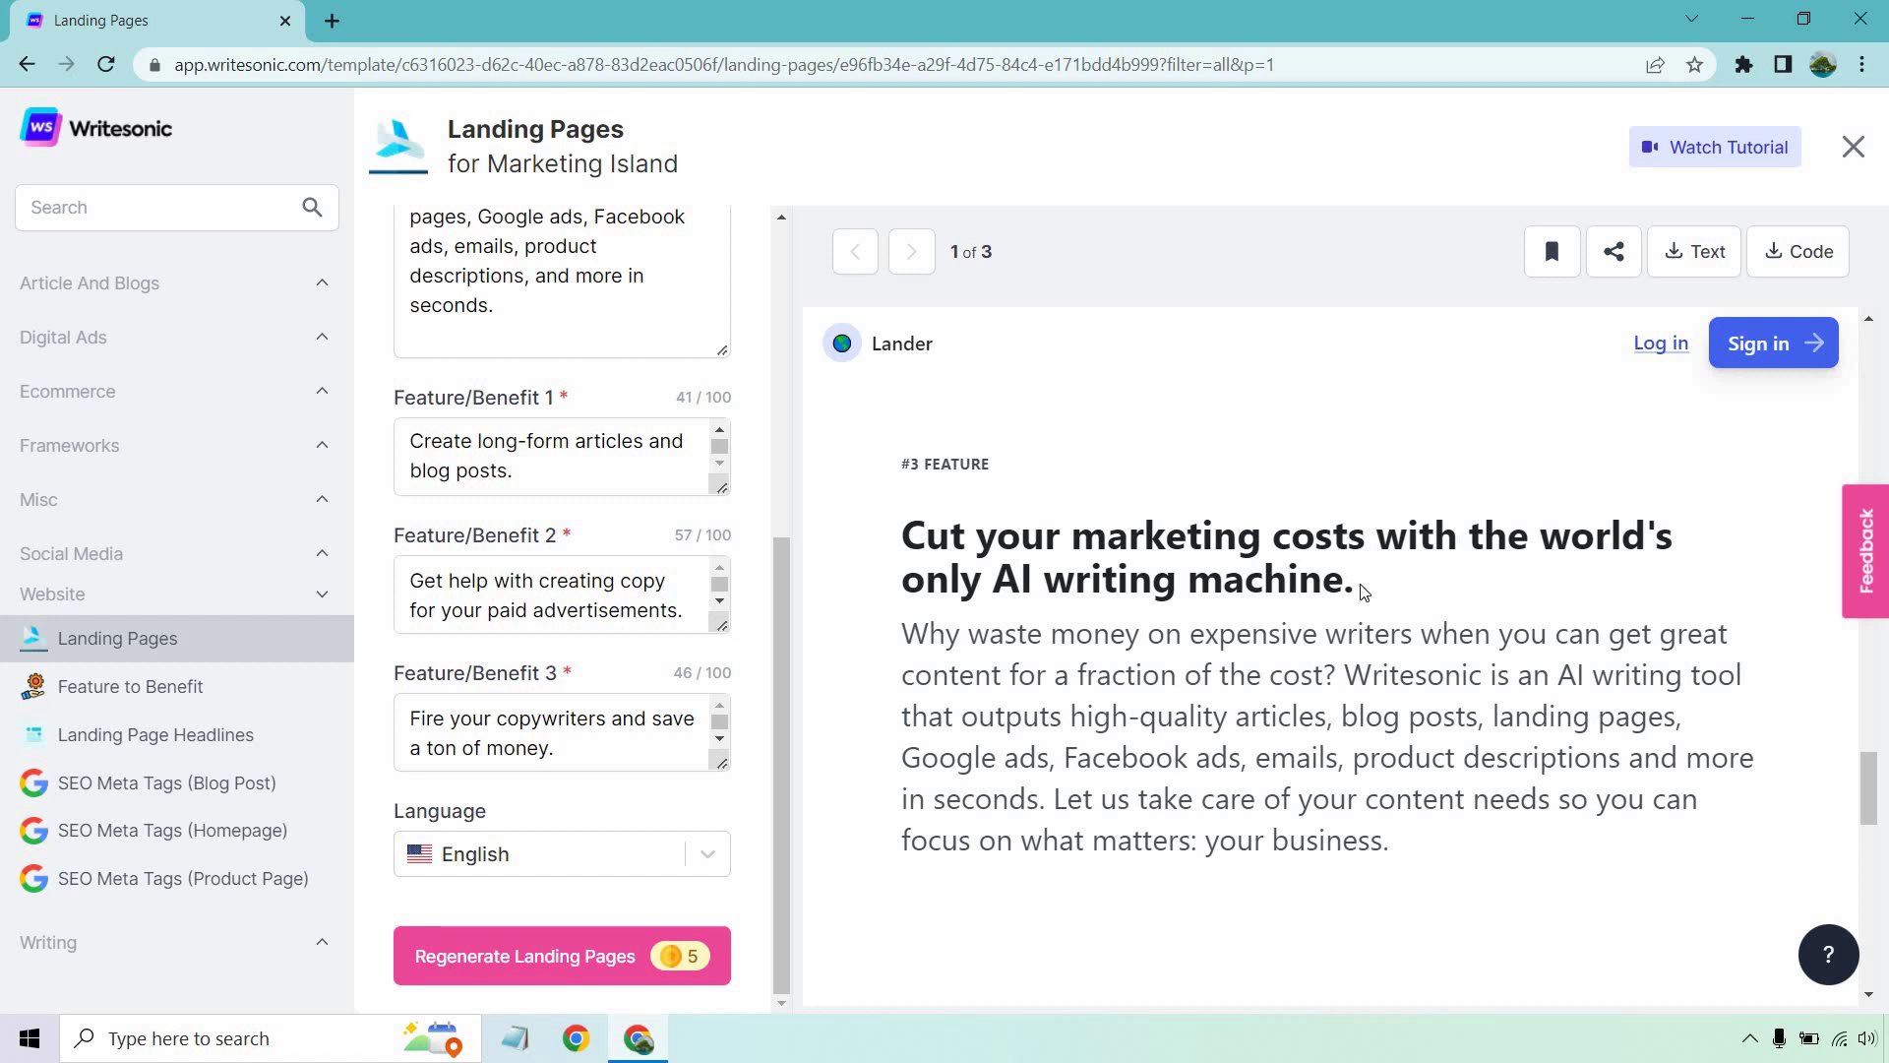
Step: Highlight the #3 feature headline and the sentences on what Writesonic outputs
left_click_drag(1355, 580, 913, 546)
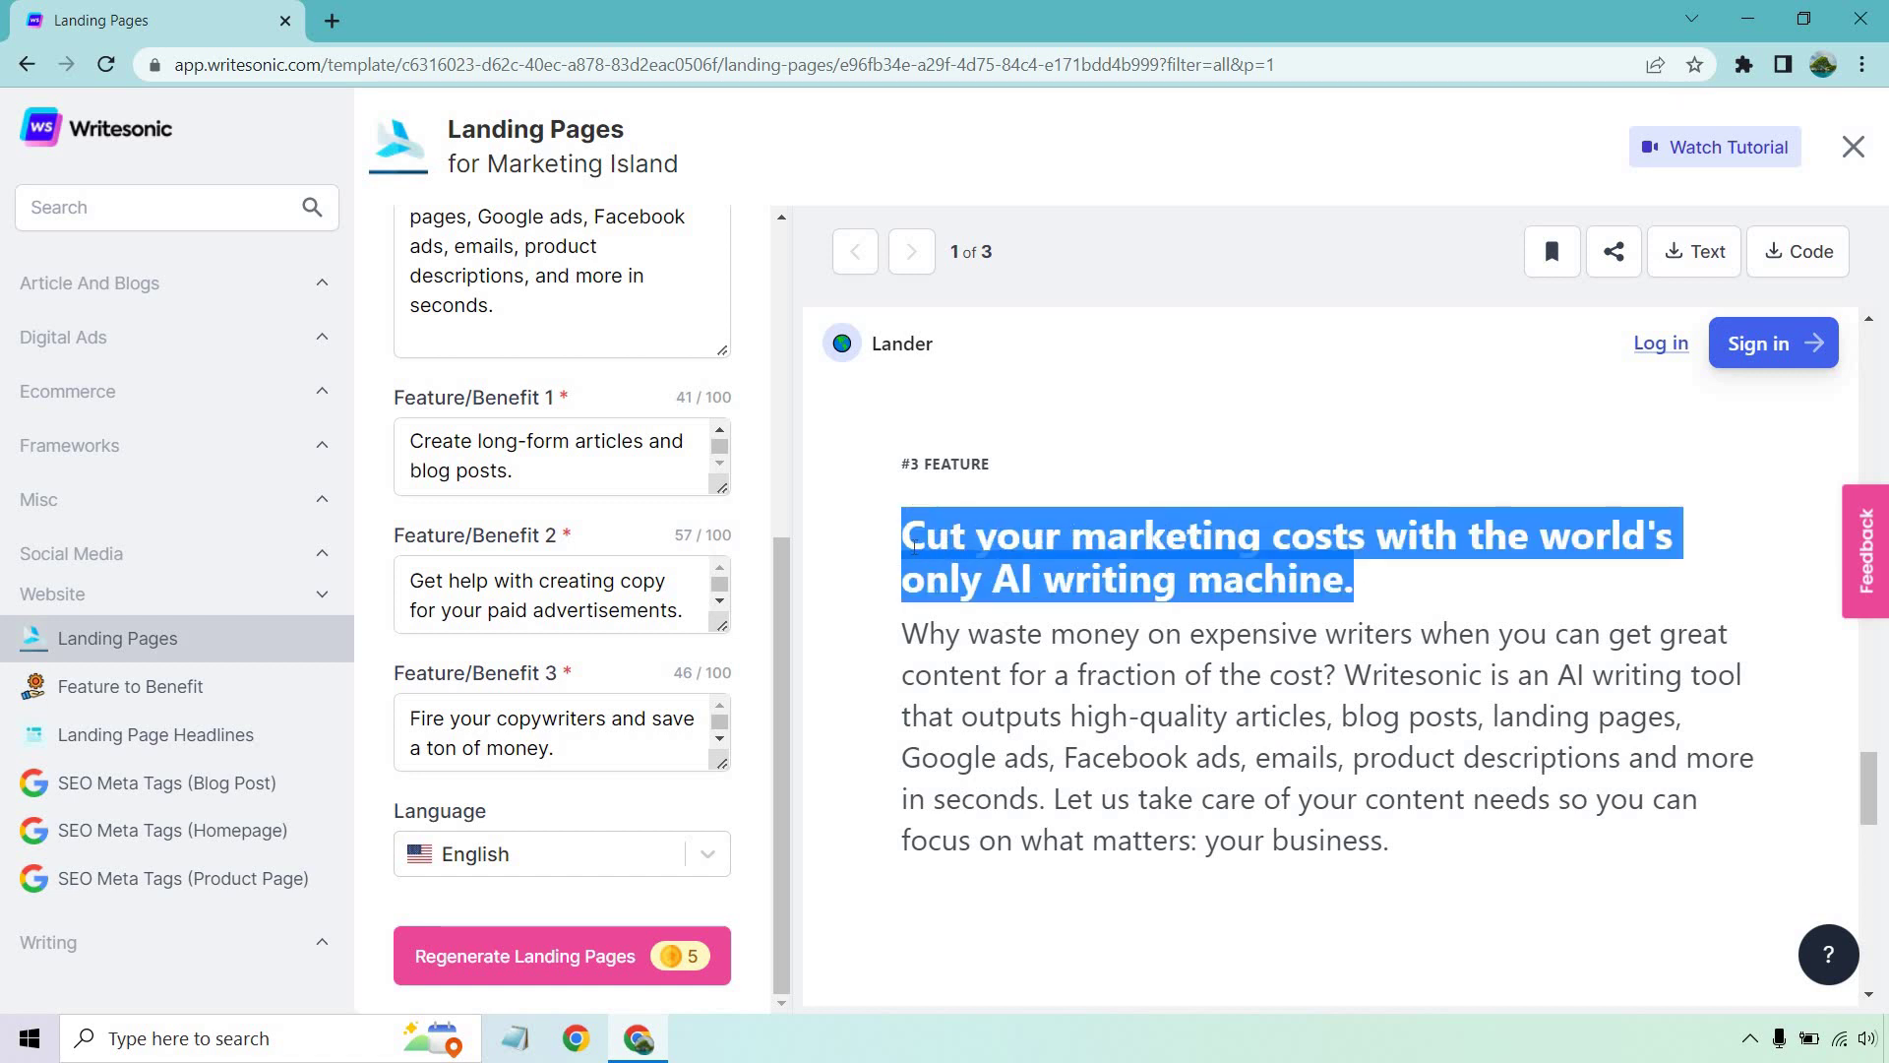
left_click(1426, 589)
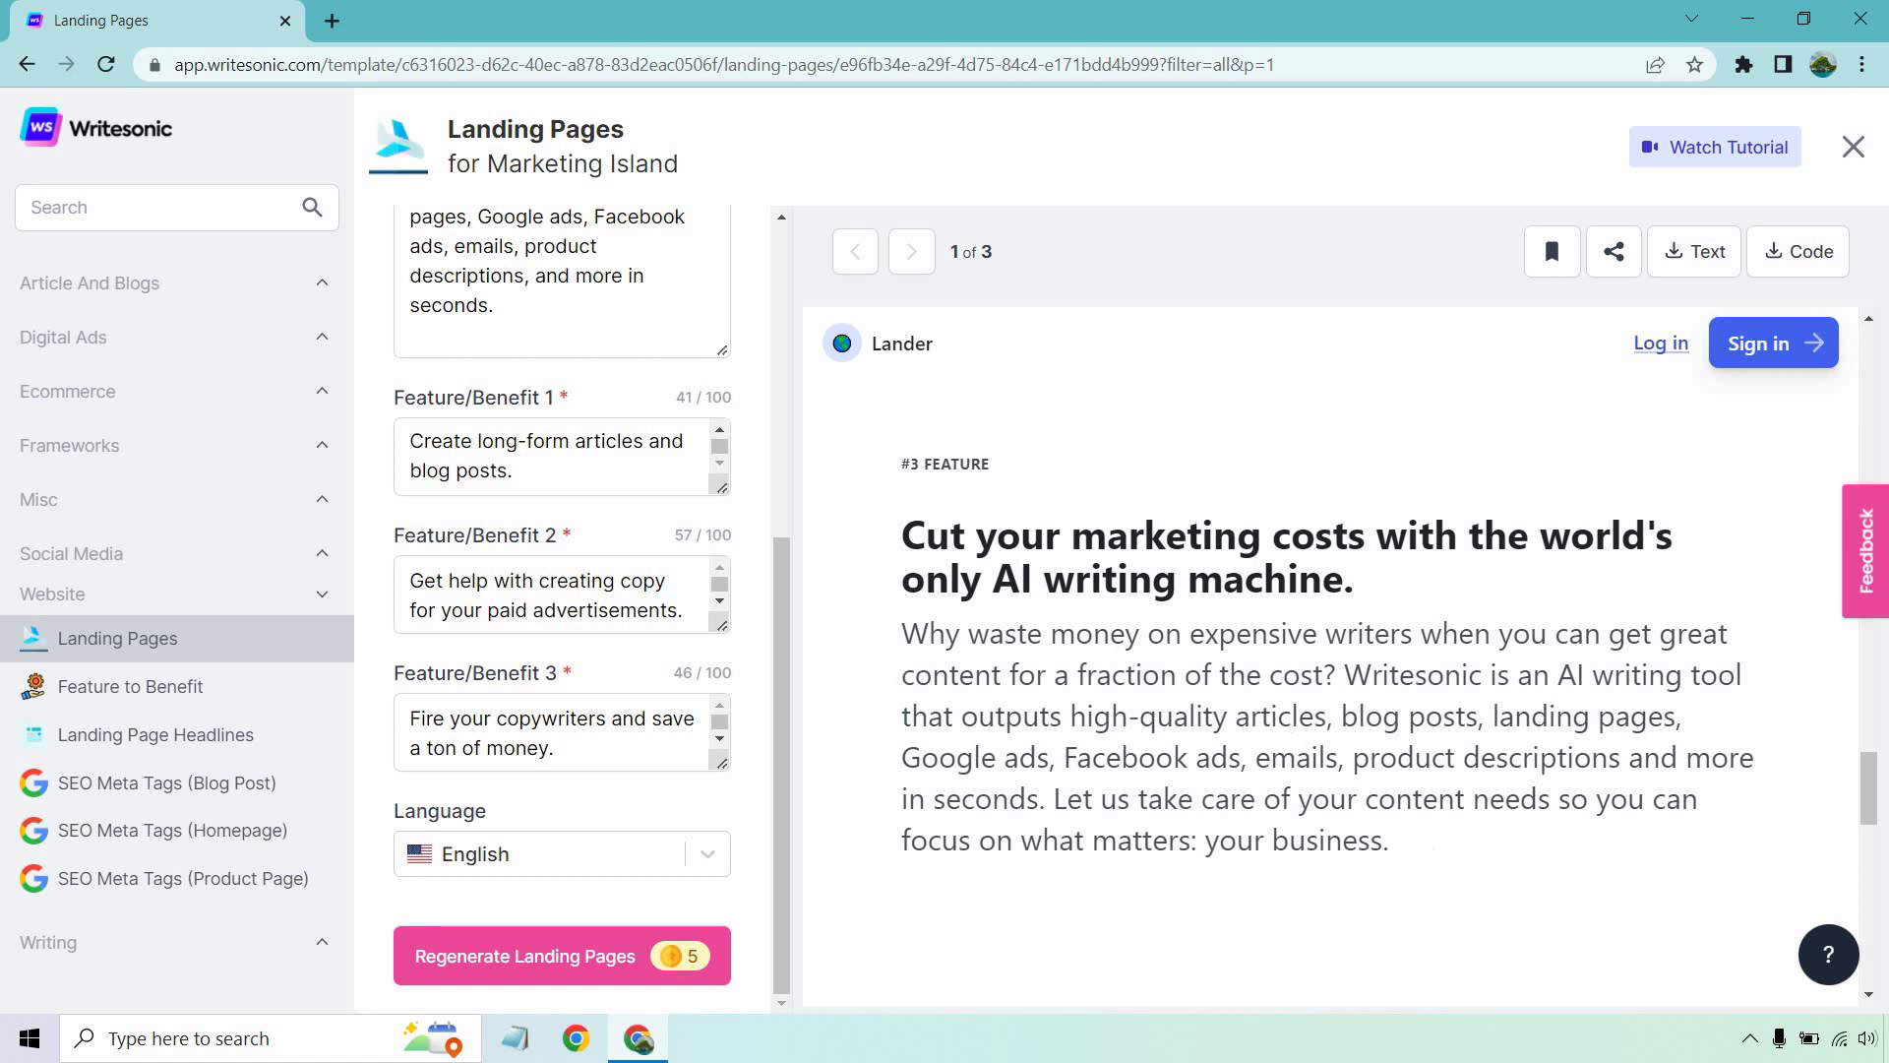
left_click_drag(1391, 842, 1349, 679)
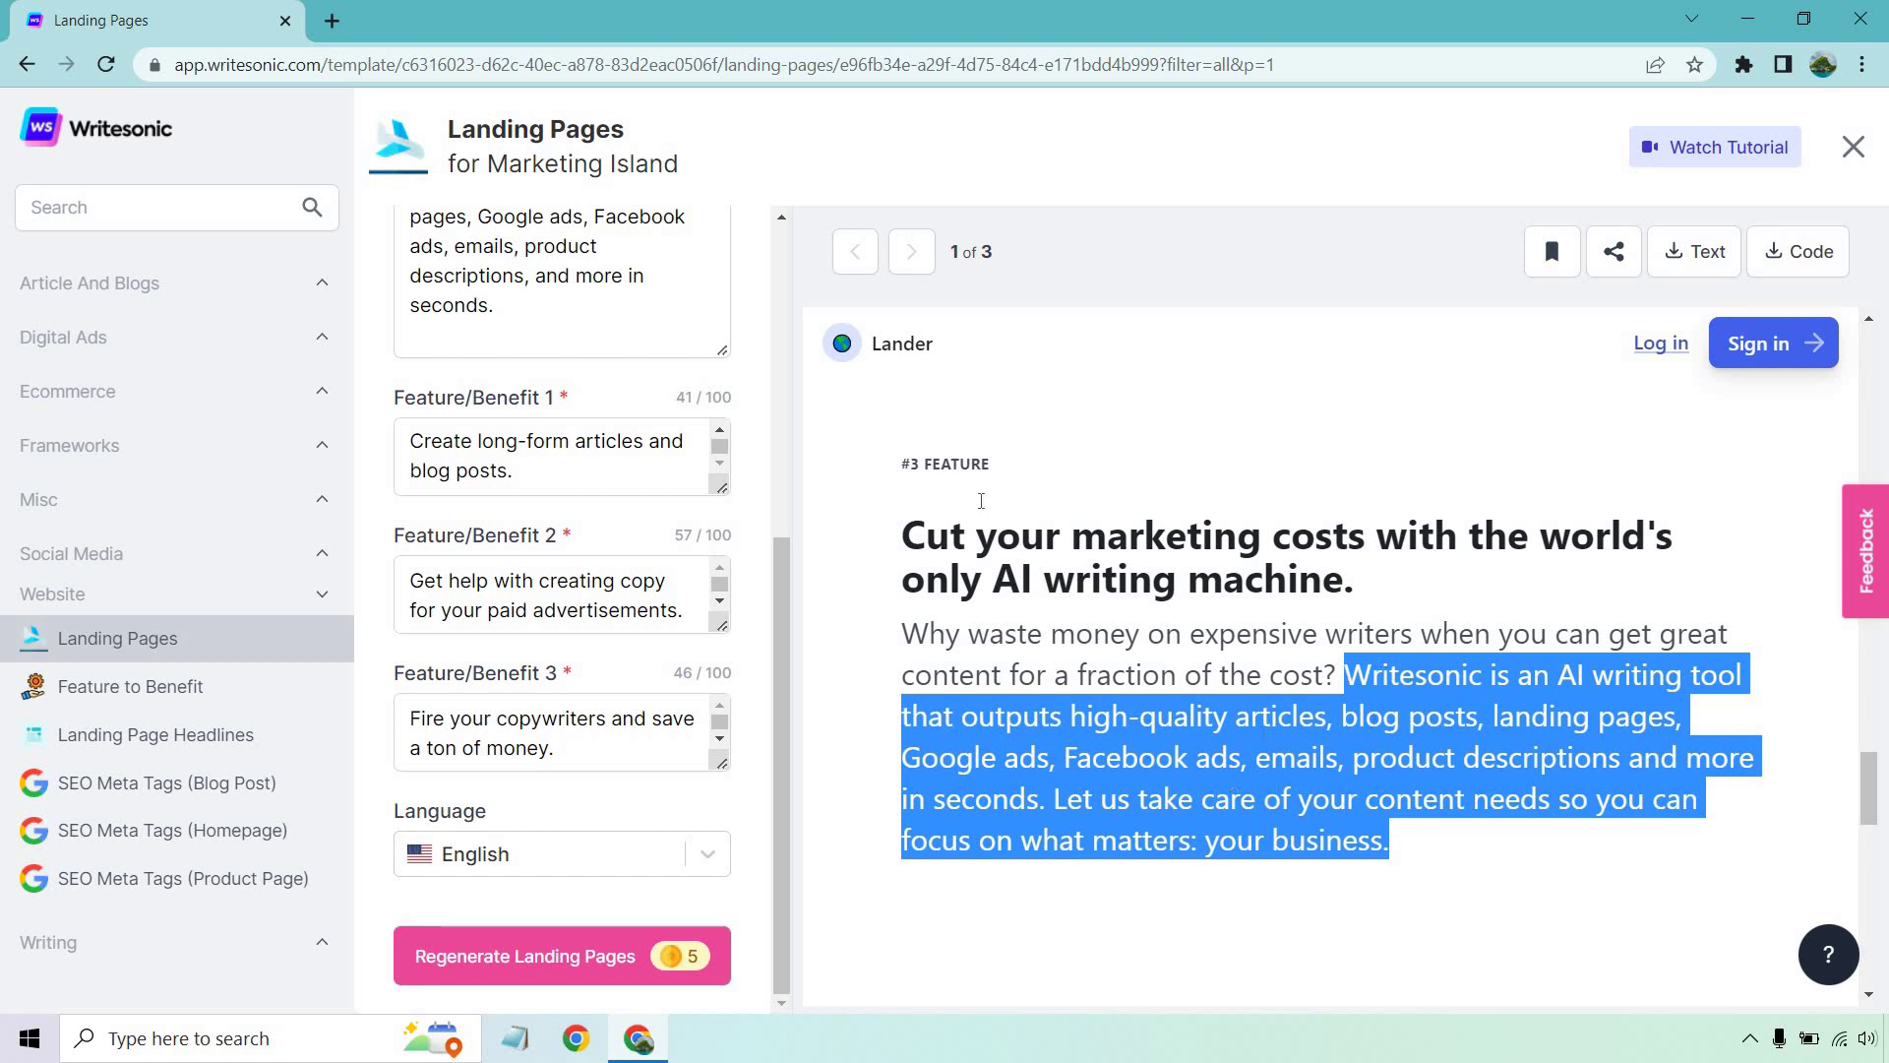
left_click(1719, 854)
Step: Scroll up and down through the rest of the first preview
scroll(1675, 590, "down", 3)
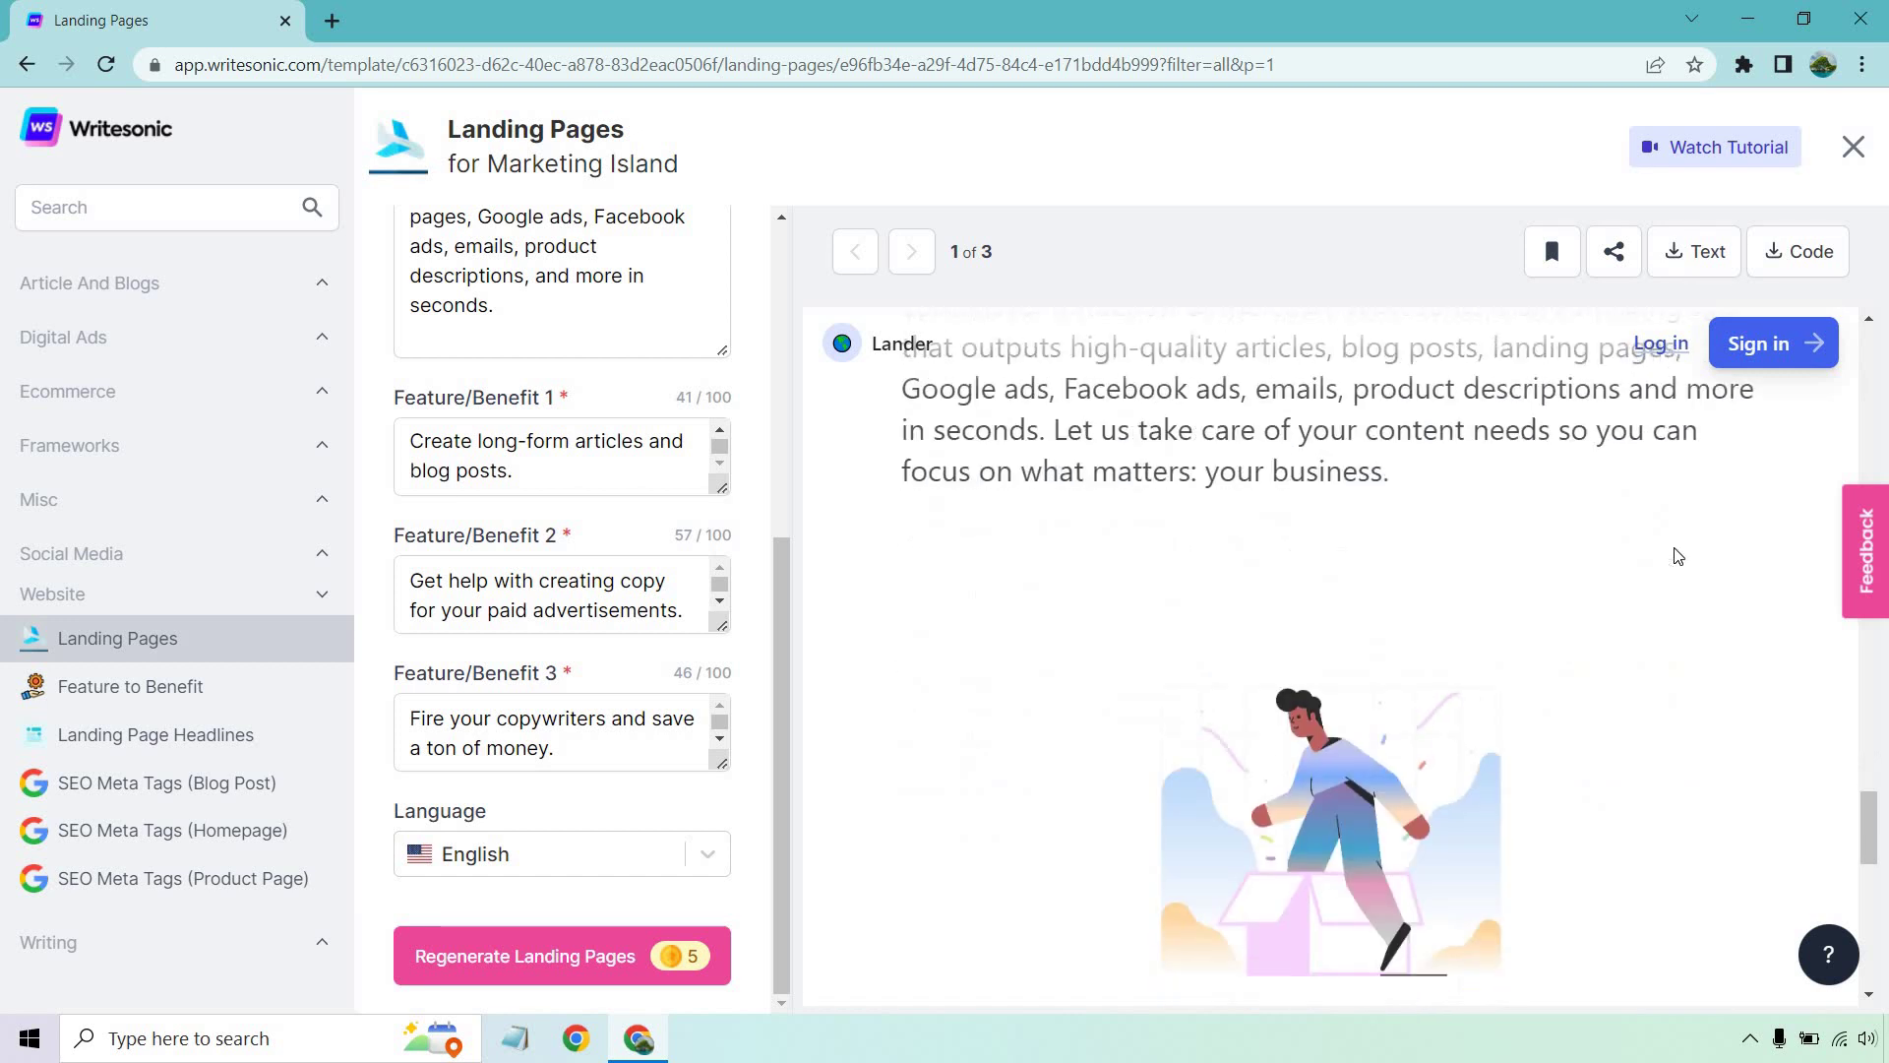
scroll(1672, 541, "down", 10)
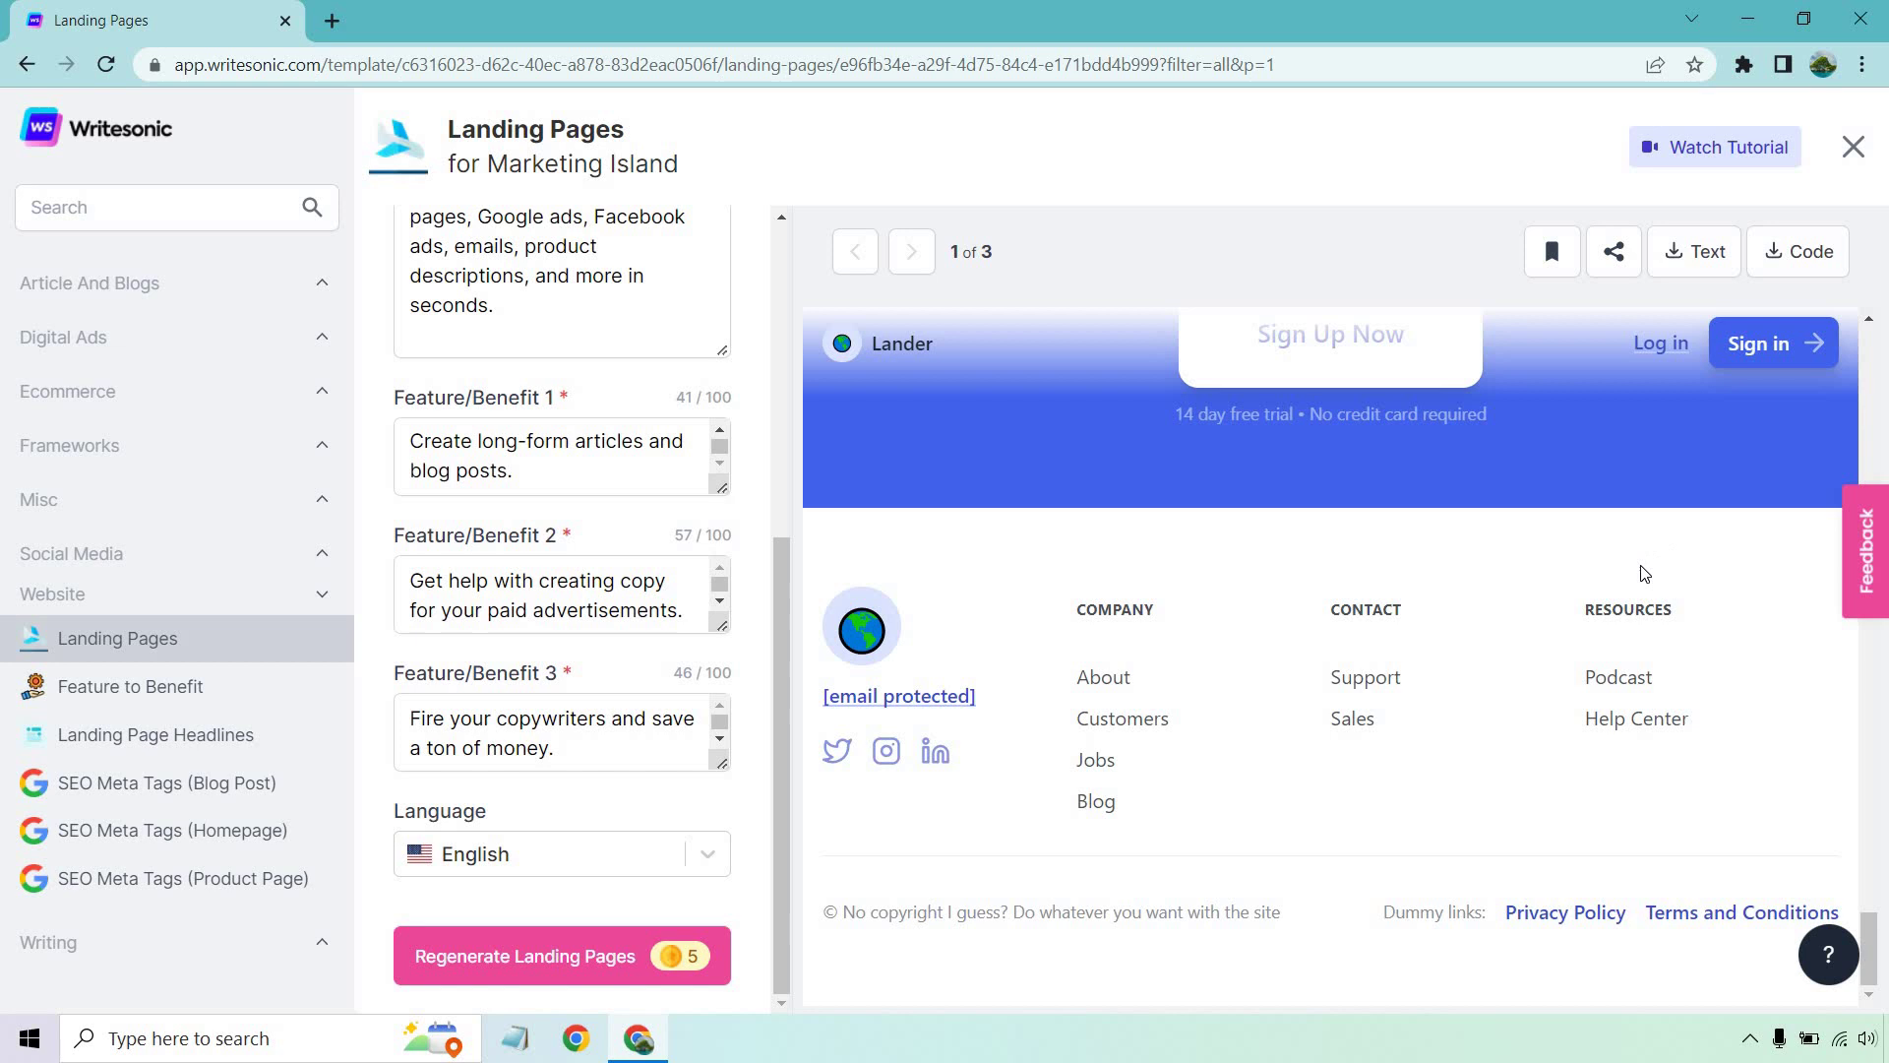
scroll(1643, 573, "up", 15)
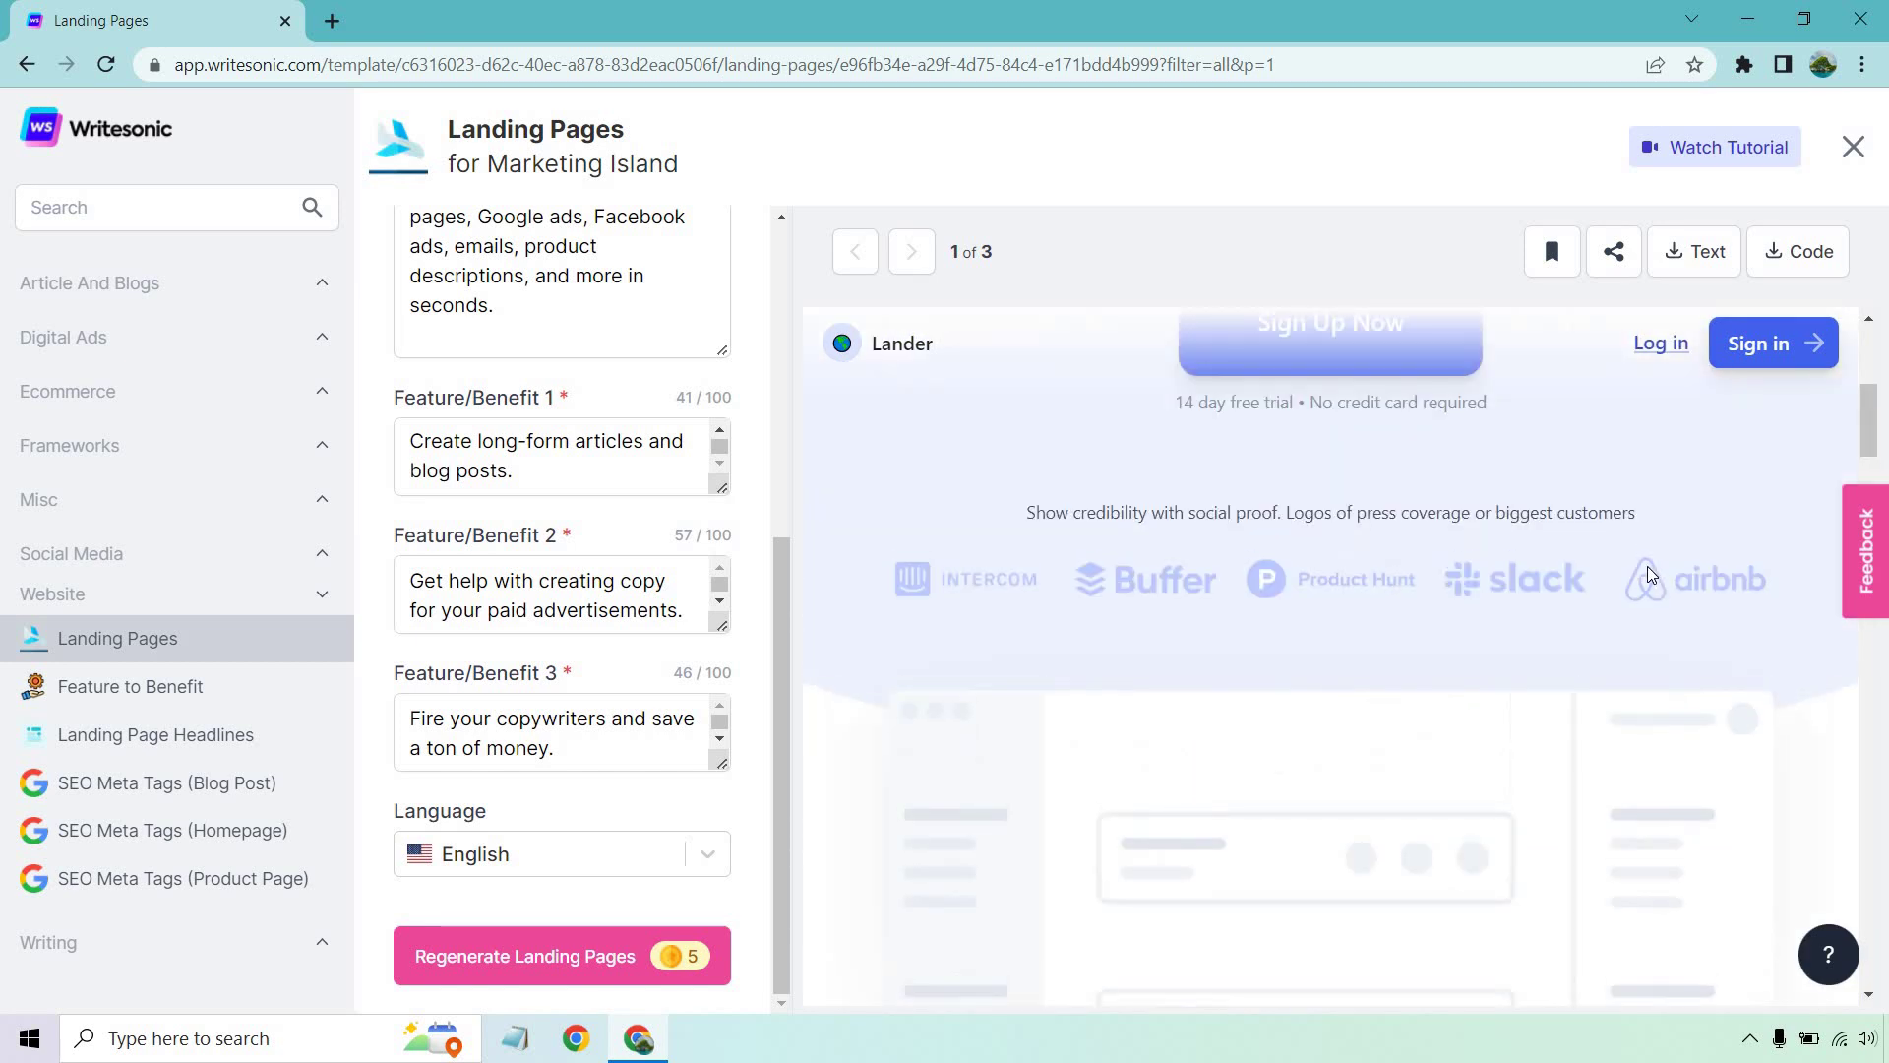
scroll(1649, 574, "up", 5)
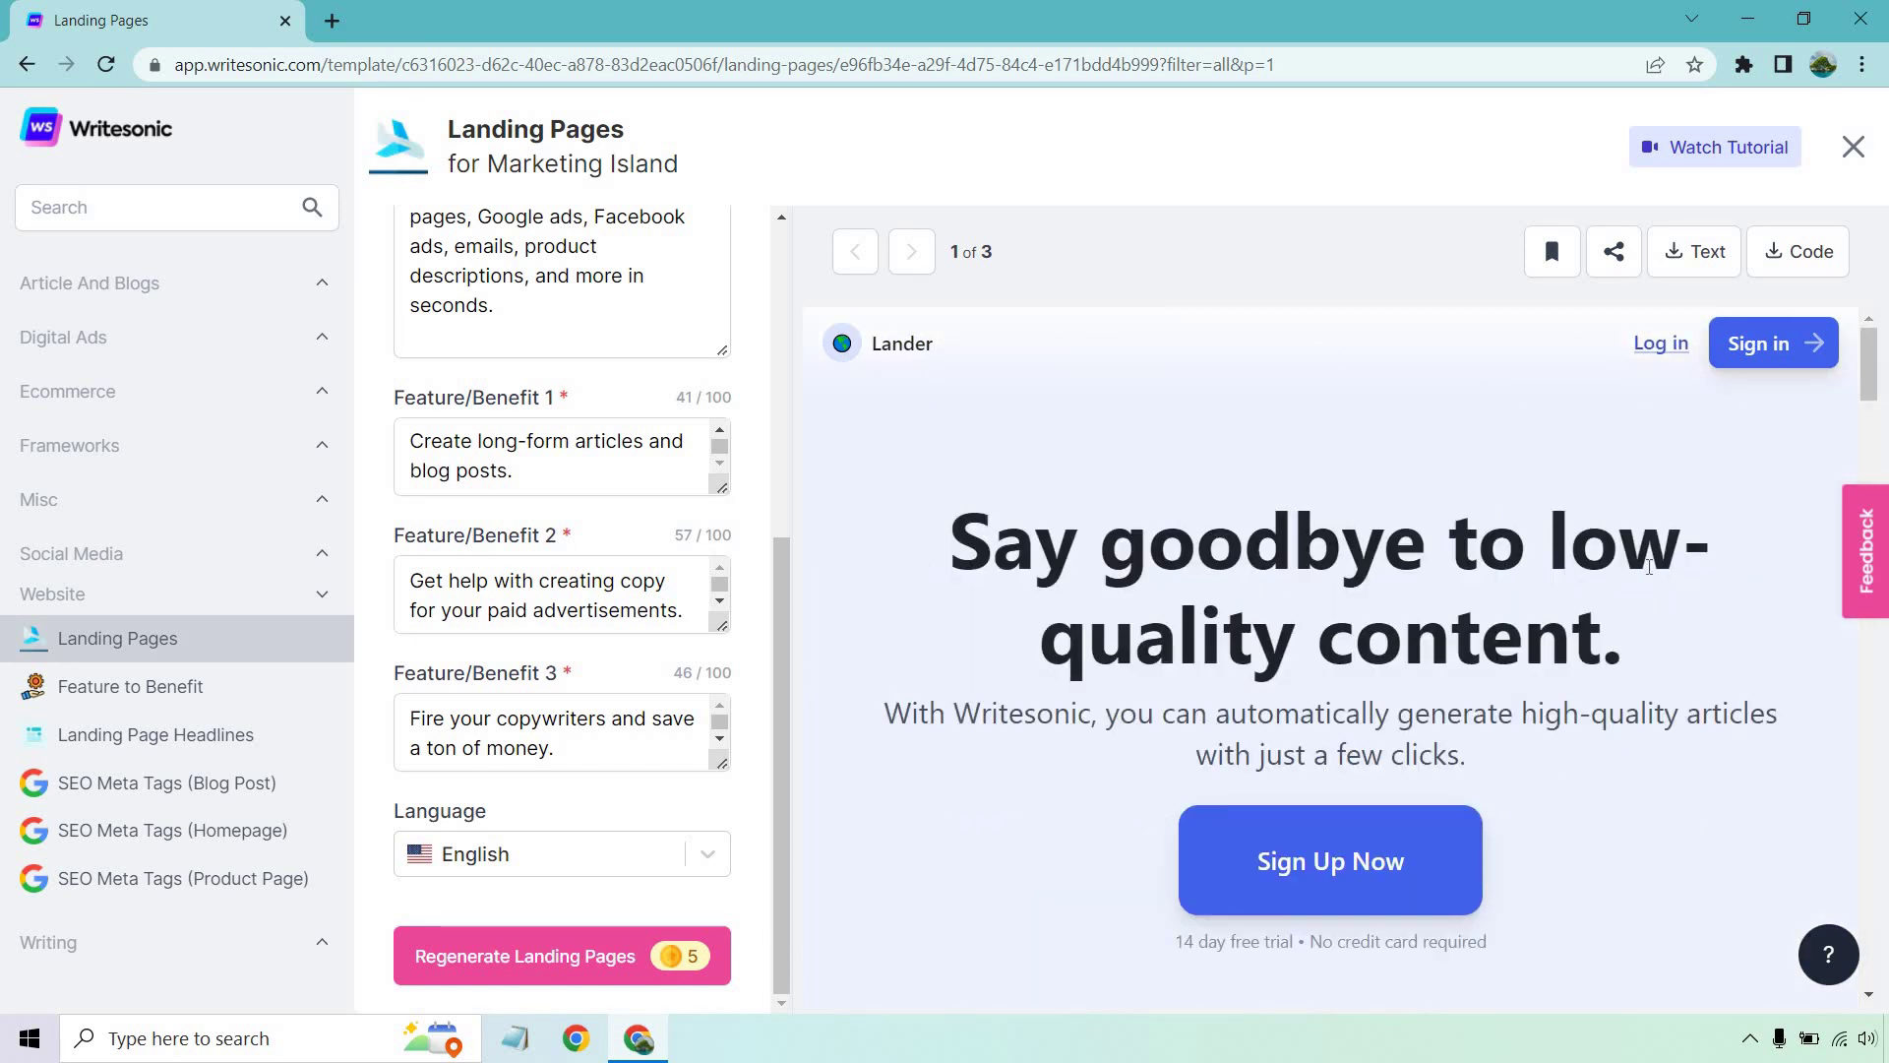
scroll(1649, 569, "down", 8)
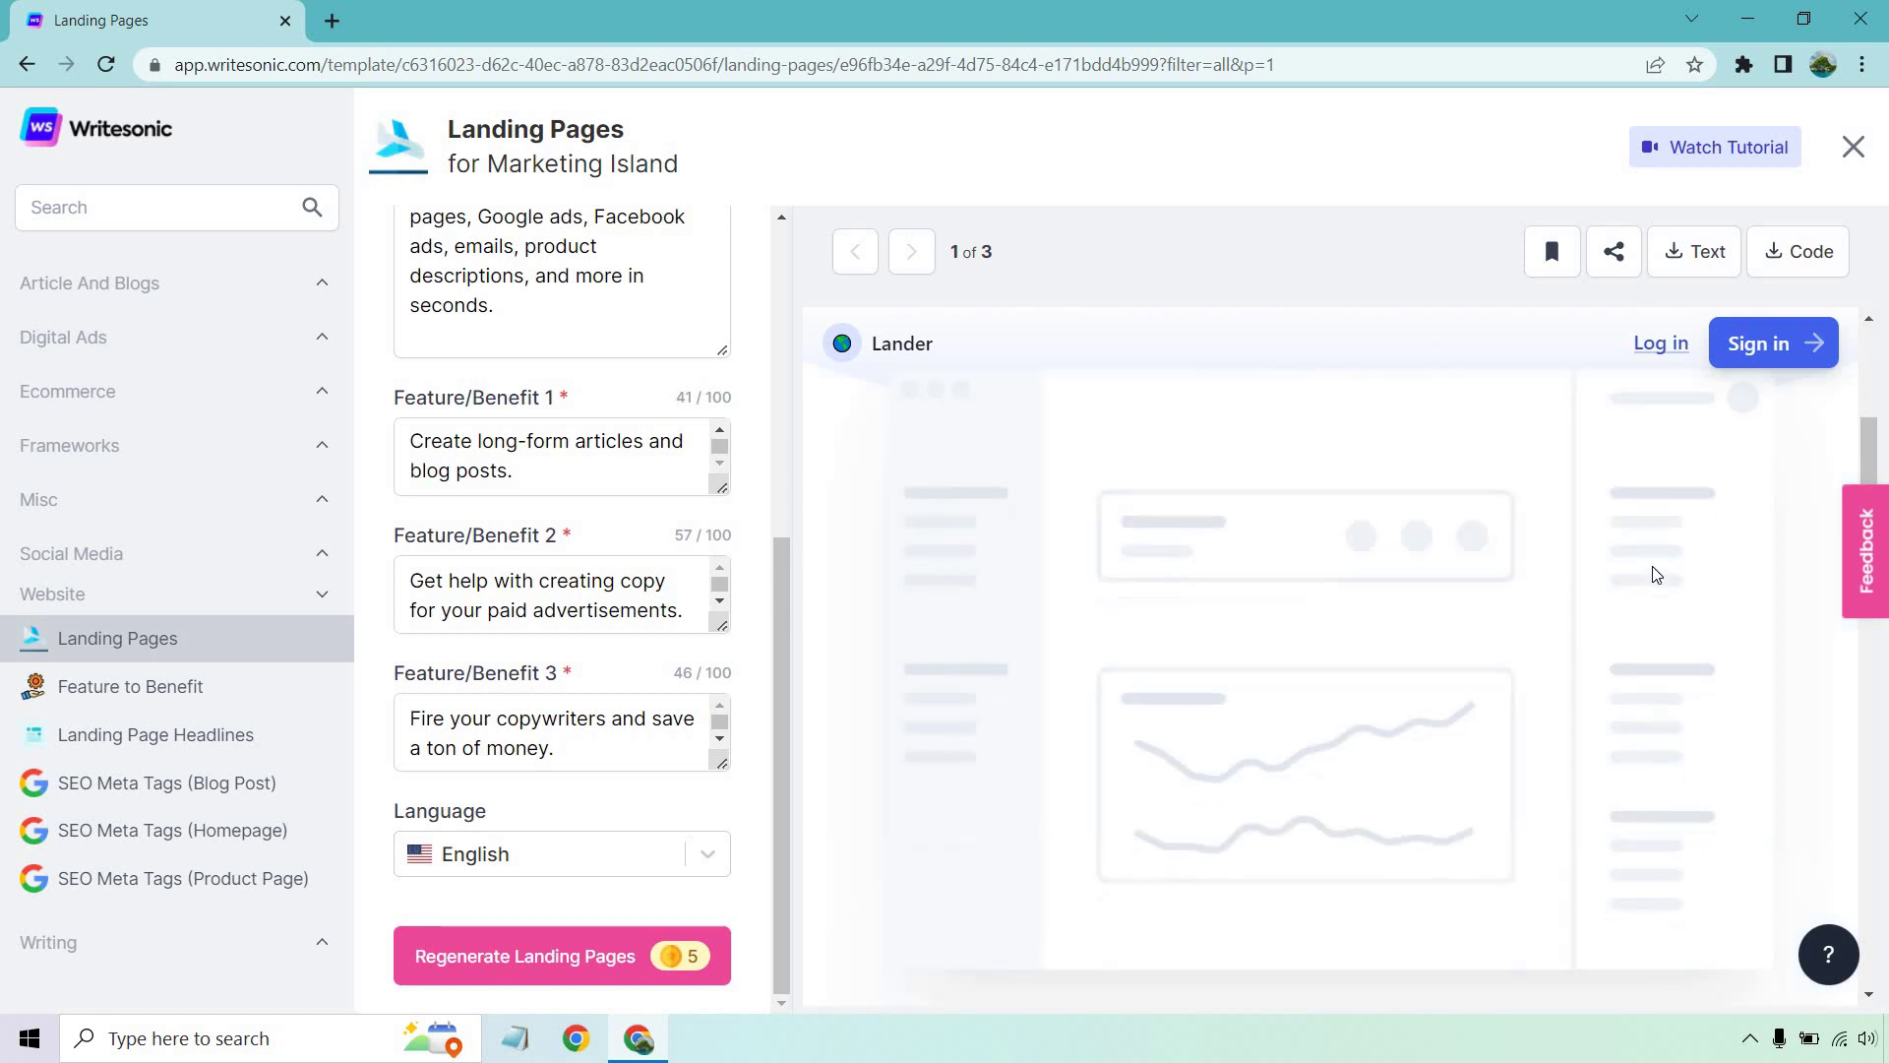
scroll(1662, 568, "up", 8)
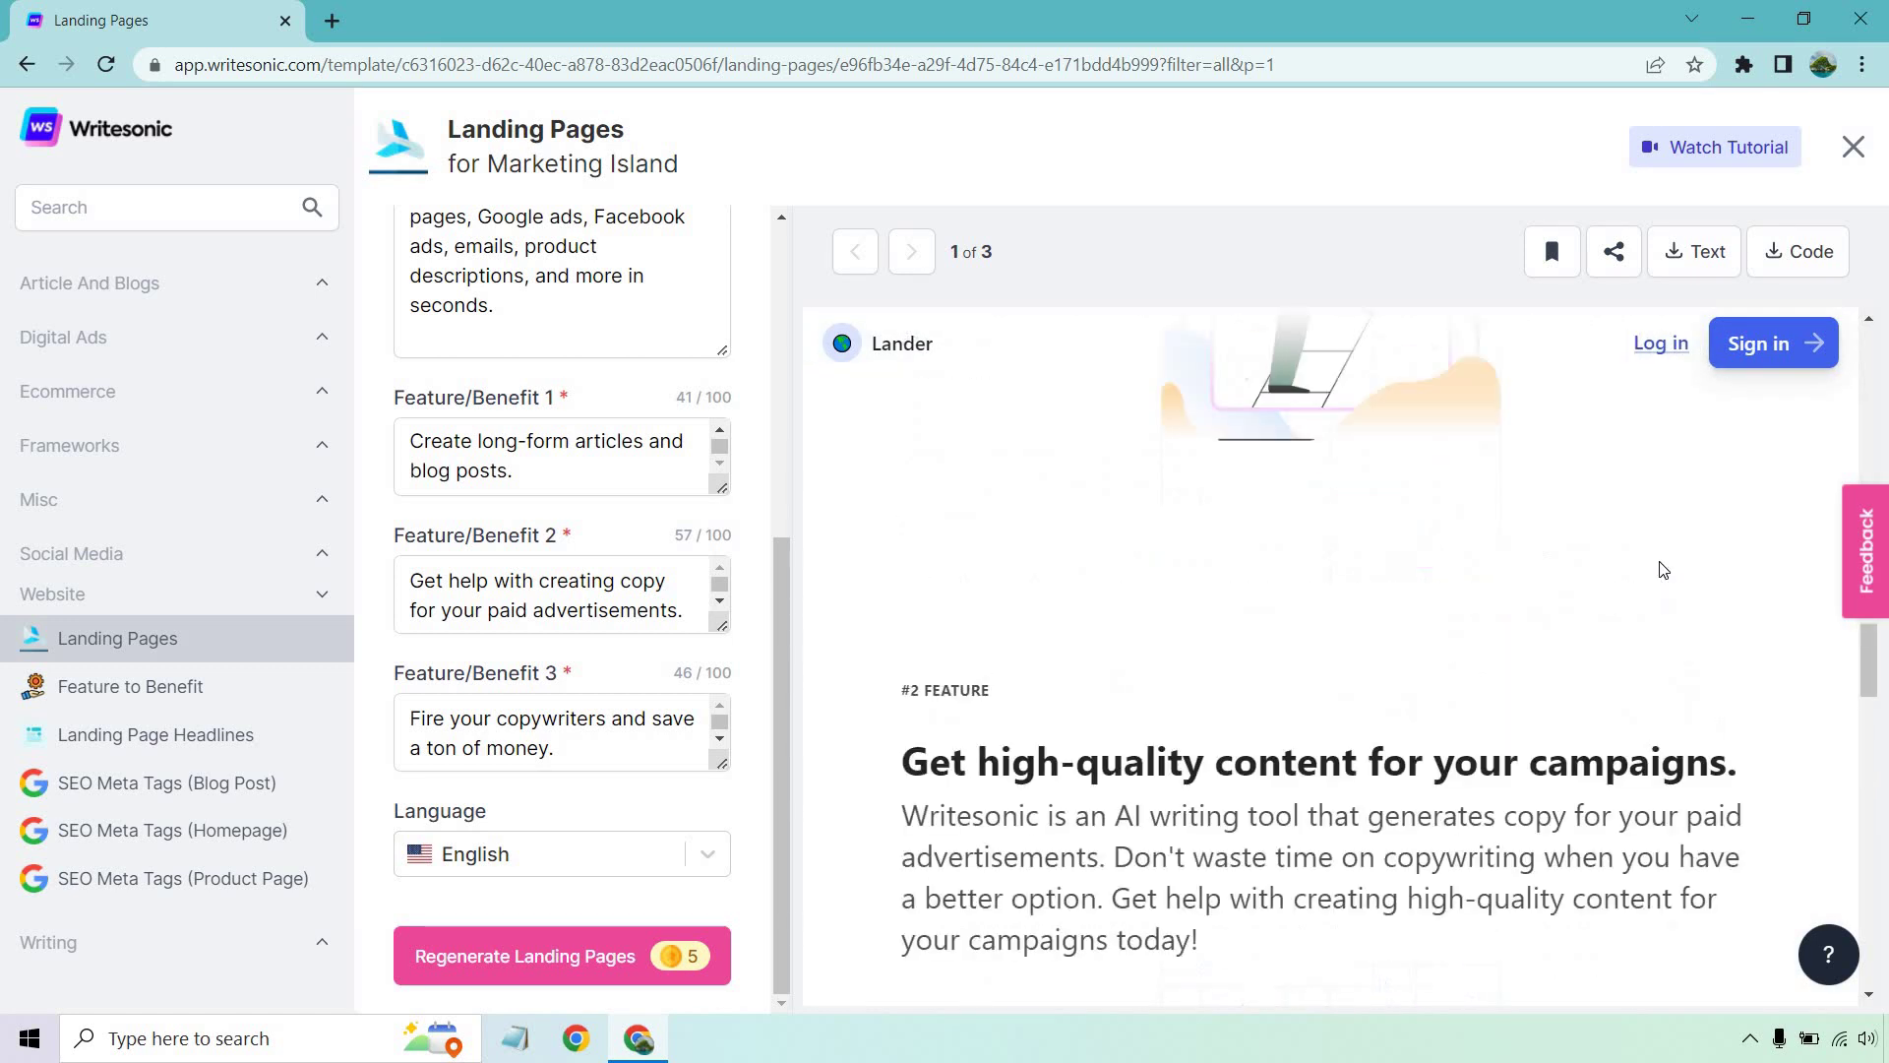
scroll(1662, 555, "down", 5)
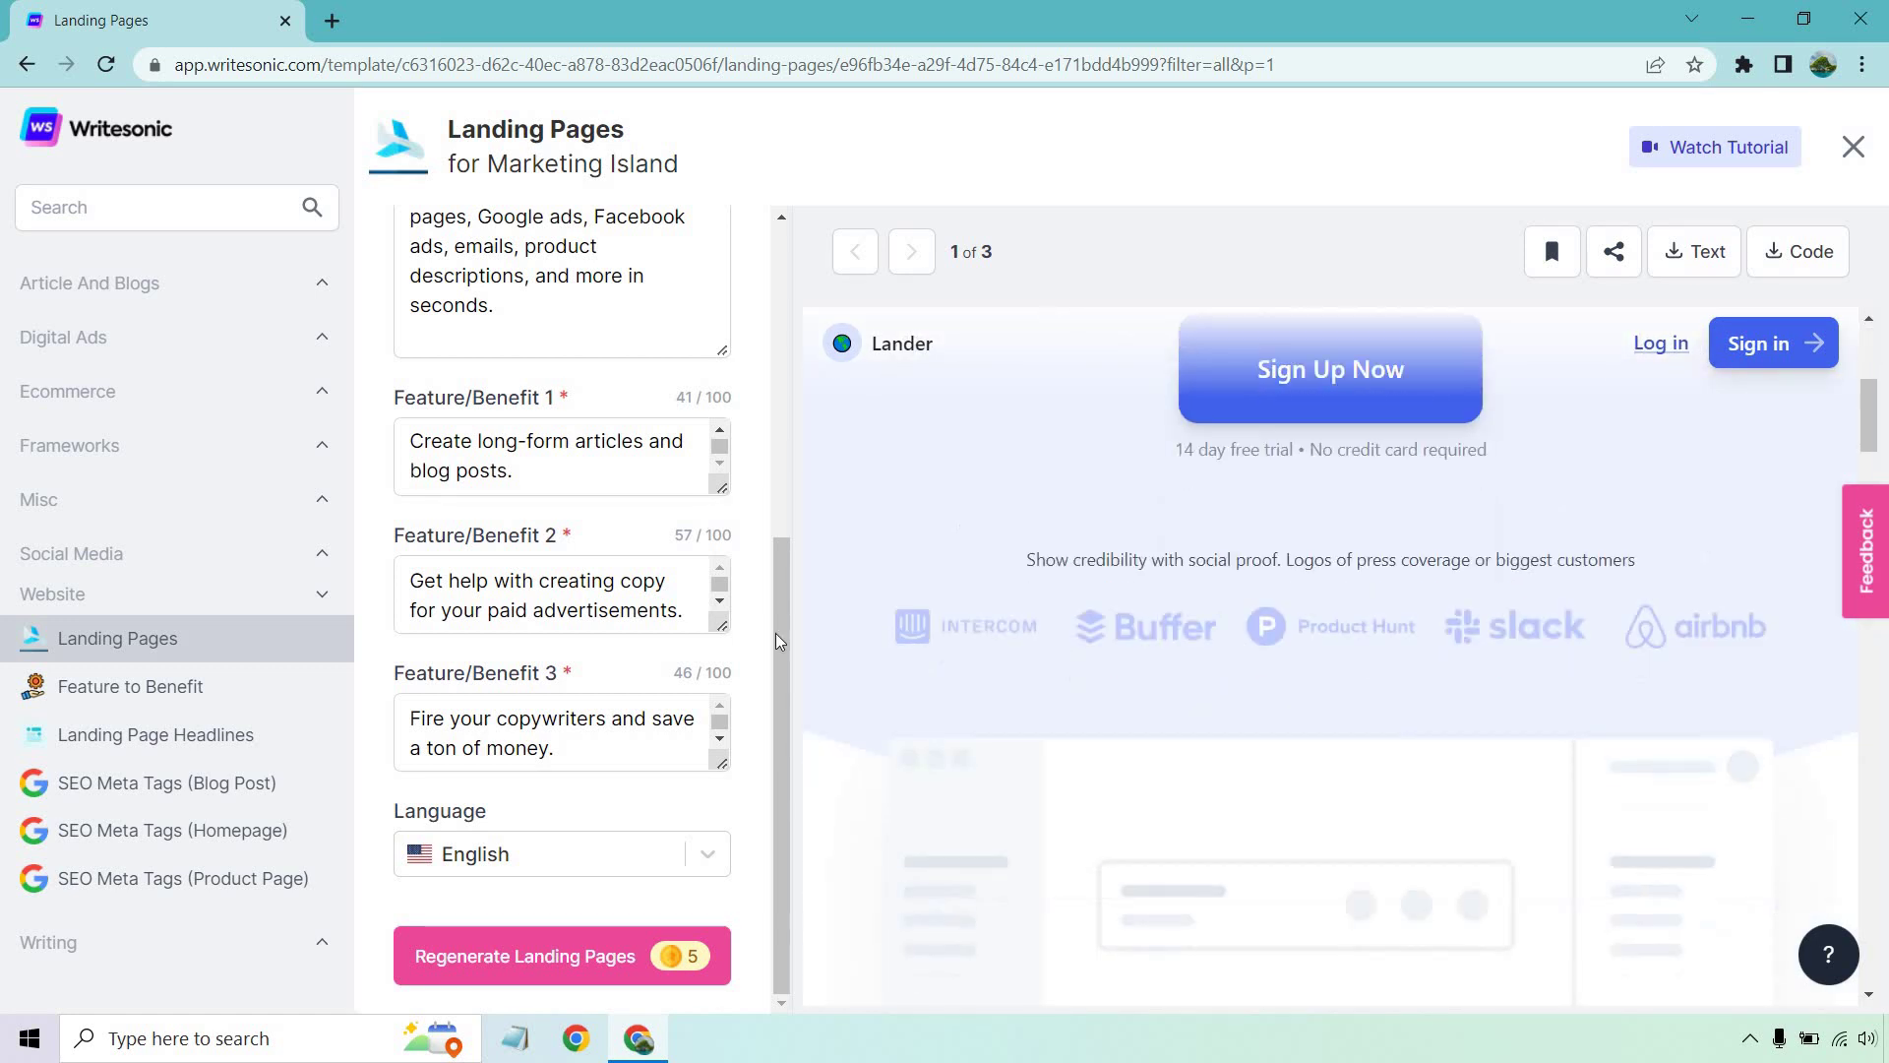
scroll(1180, 443, "up", 5)
Step: Load preview 2 and read down to its #1 feature, 'Create long-form content with a click of a button'
left_click(923, 257)
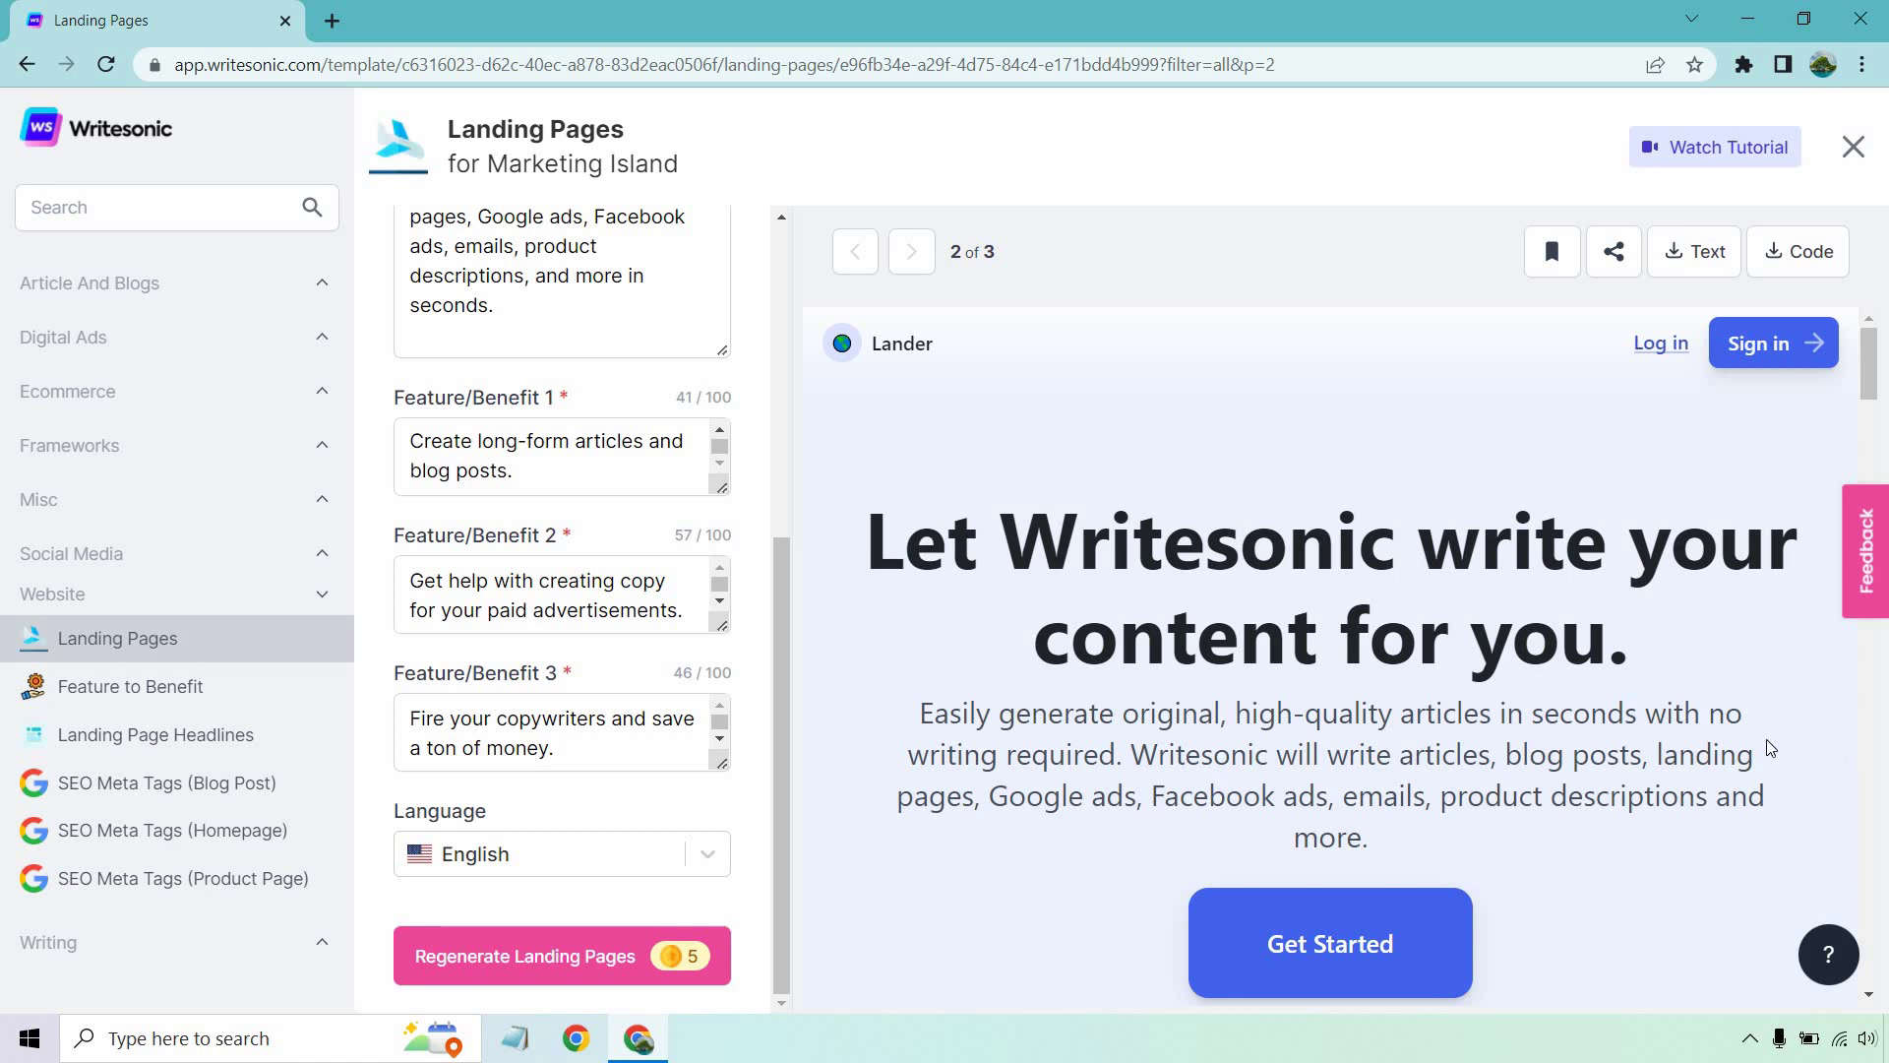
scroll(1720, 602, "down", 10)
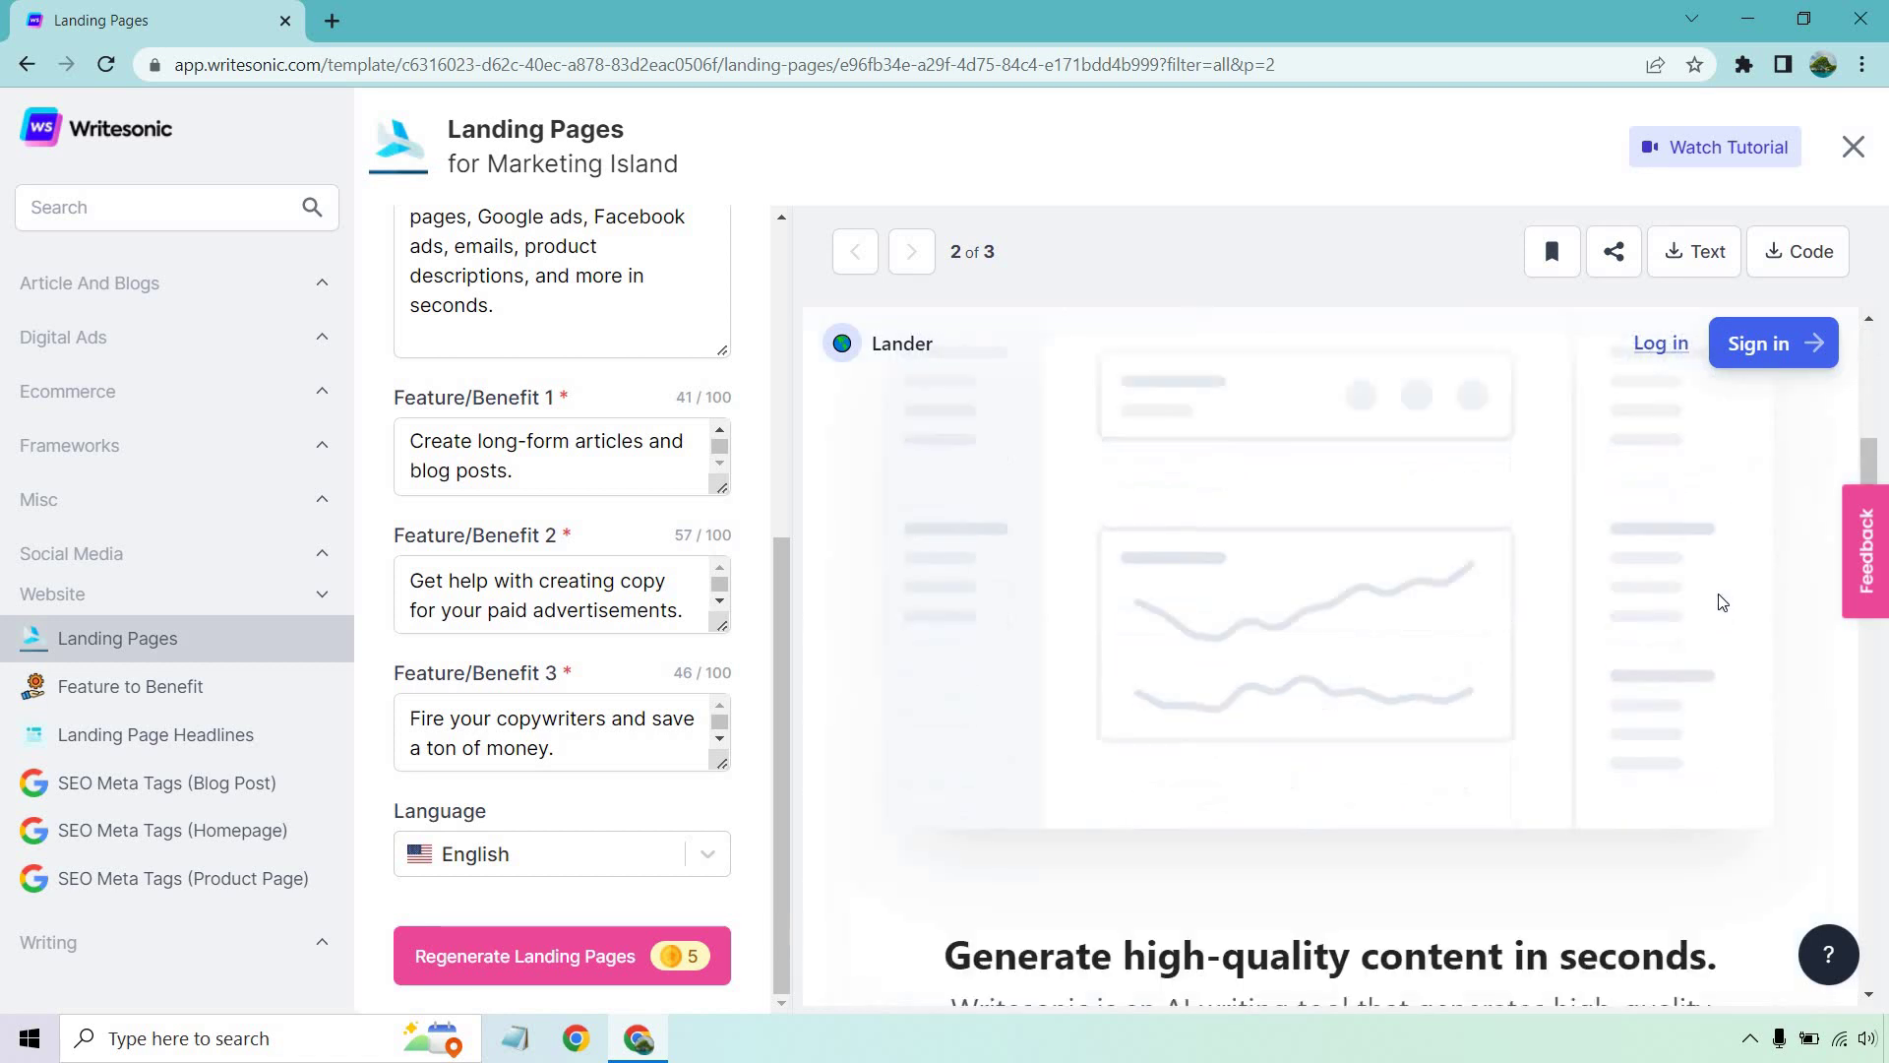
scroll(1722, 602, "down", 4)
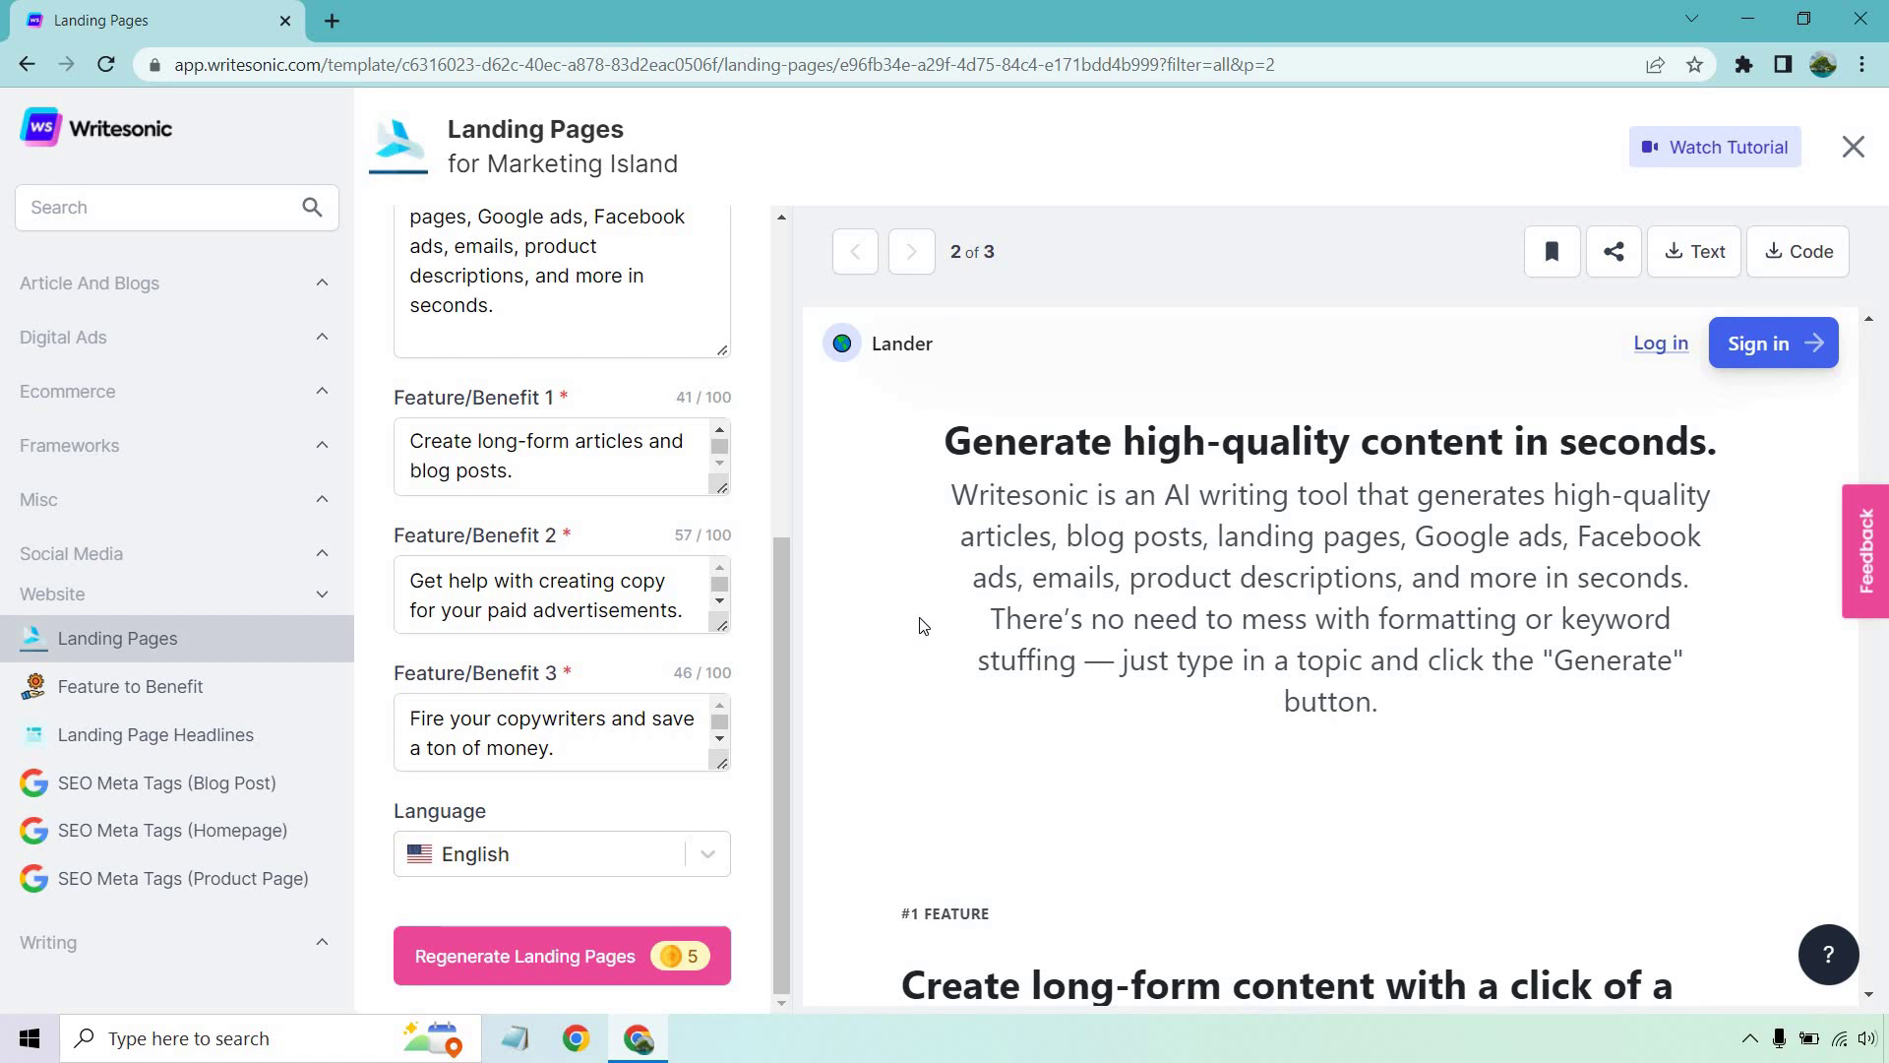
scroll(1671, 571, "down", 5)
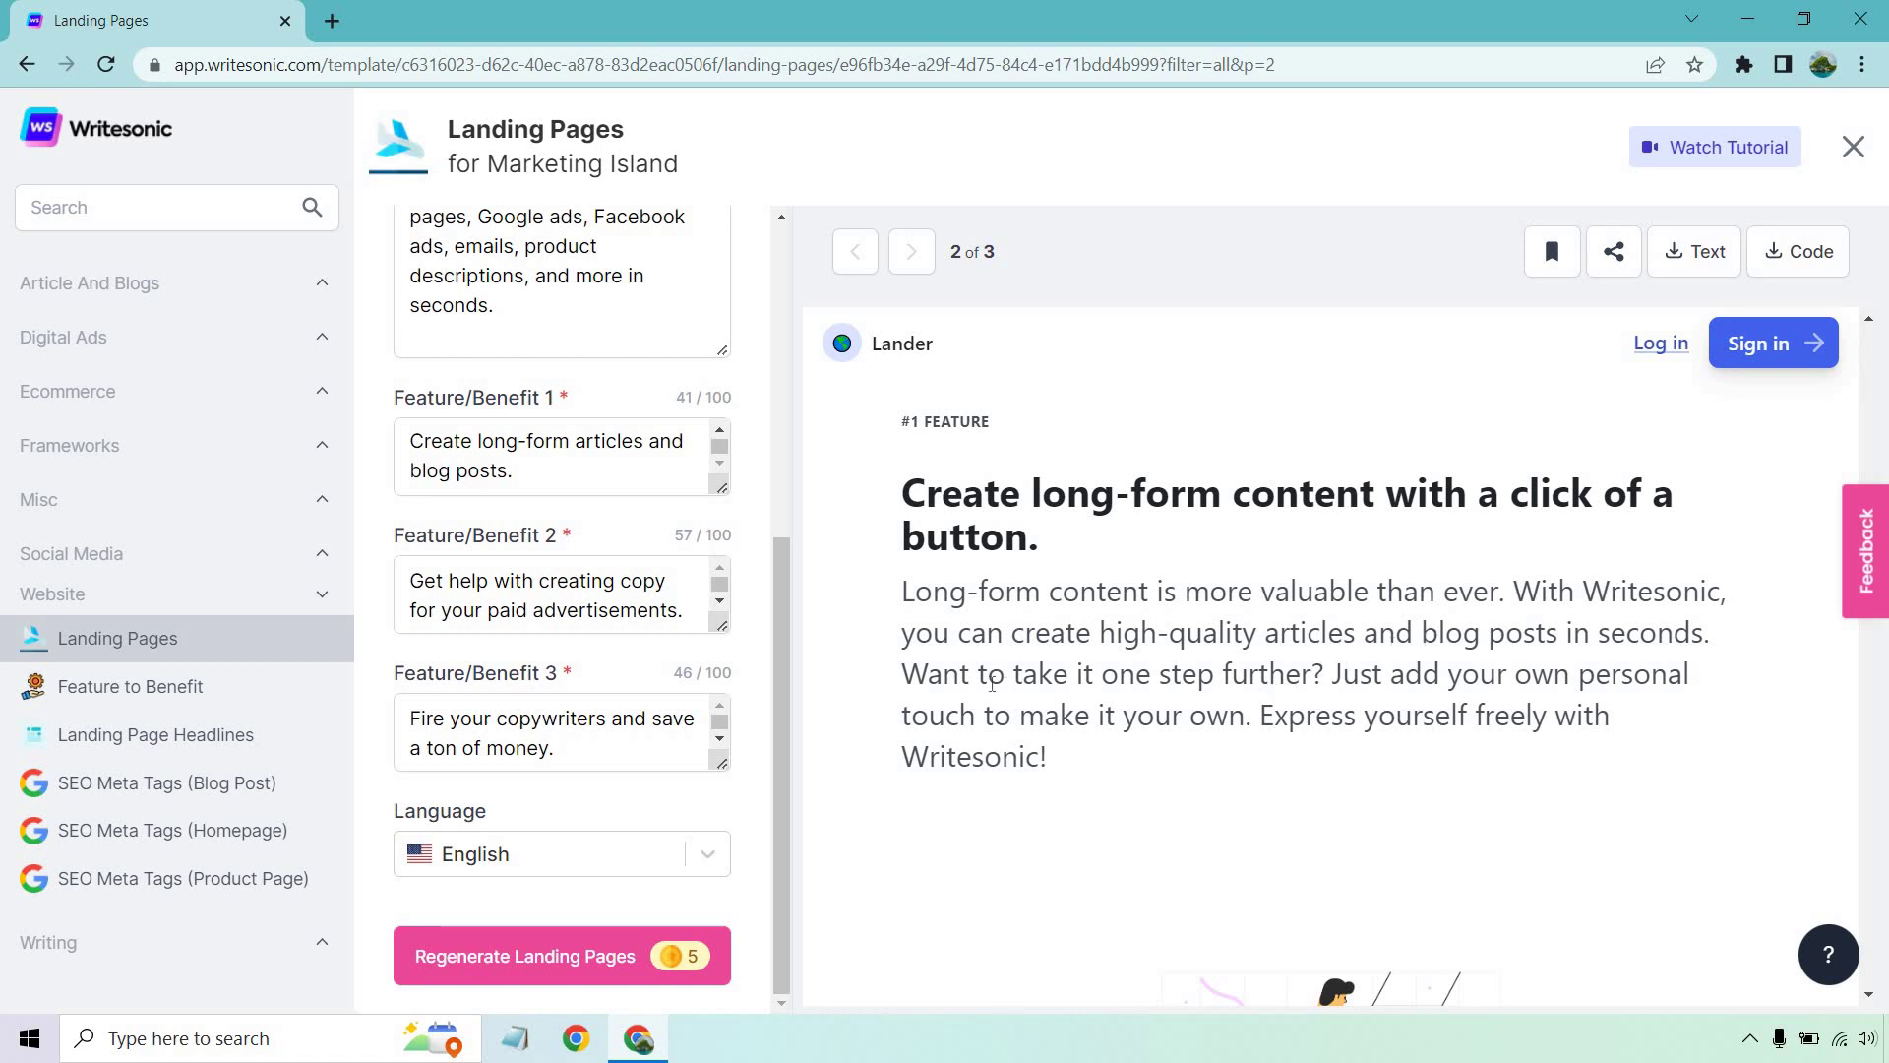
Step: Highlight the #1 feature's personal-touch sentence, then continue down to feature #3
left_click_drag(903, 675, 1260, 704)
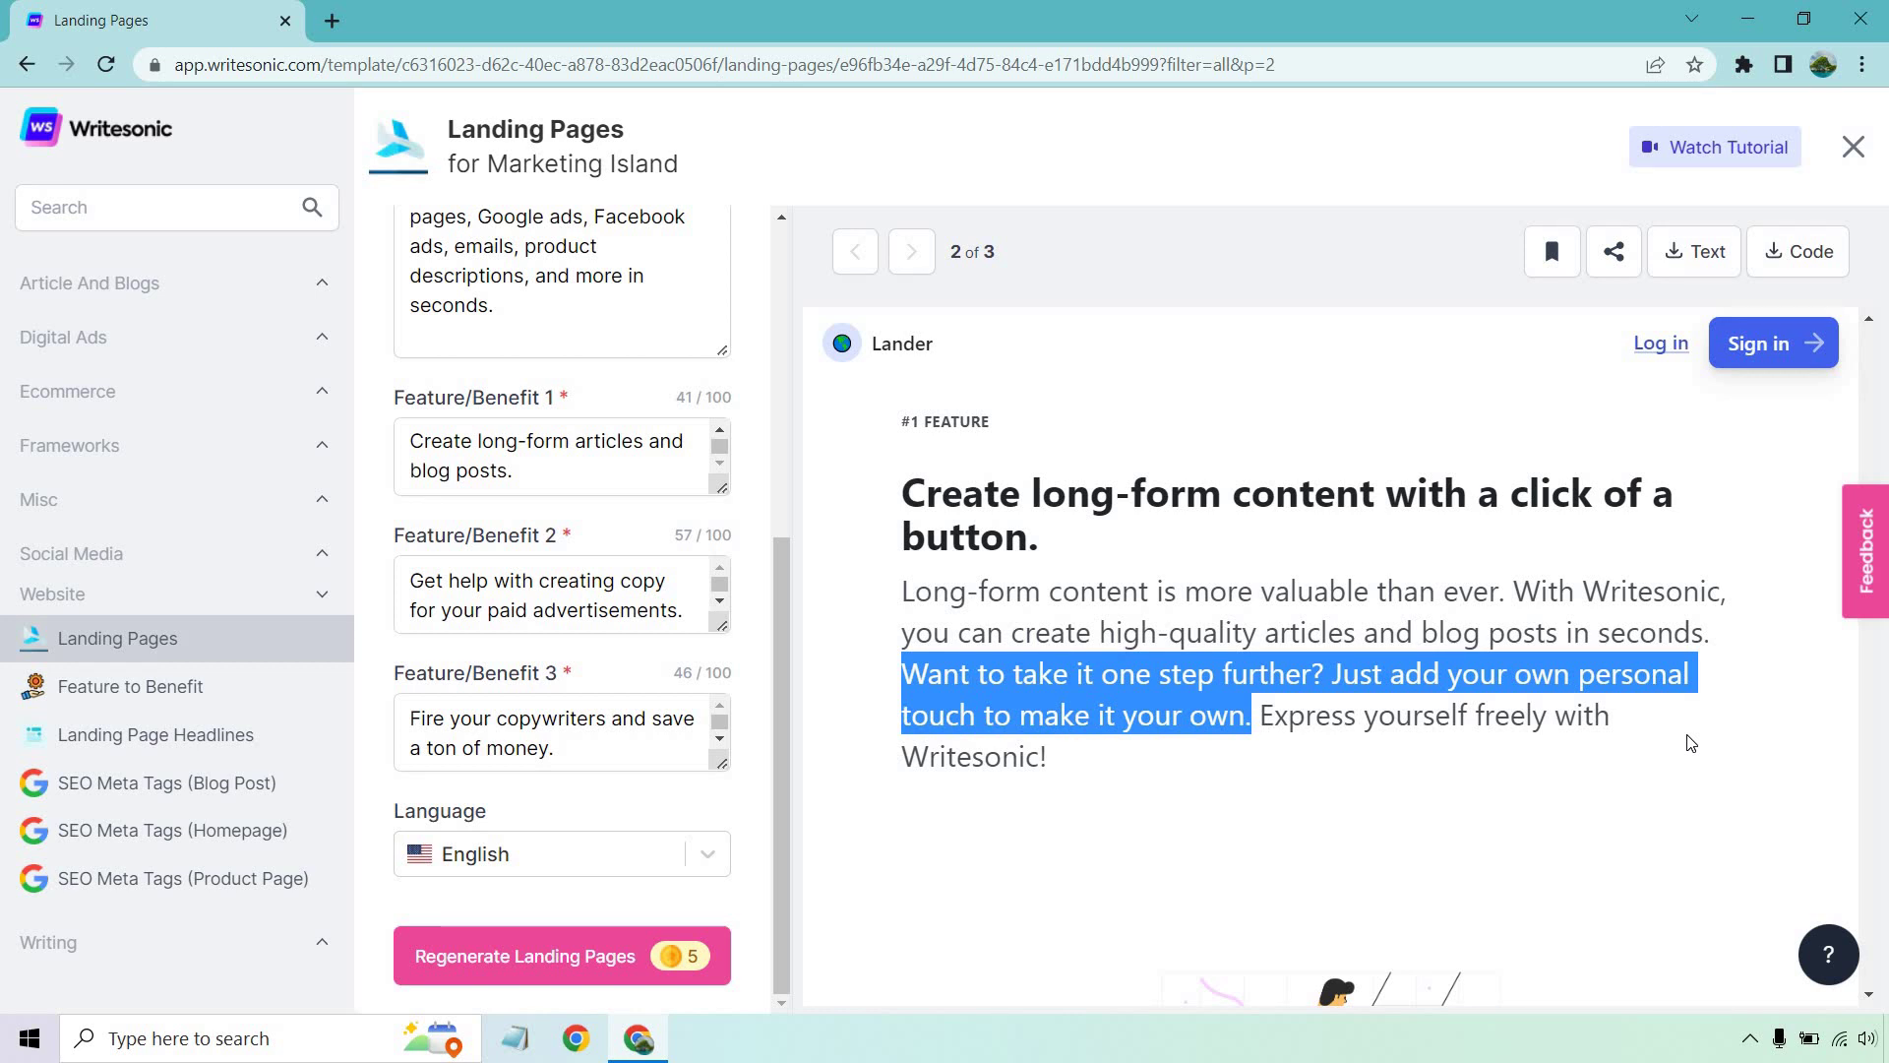
left_click(1633, 699)
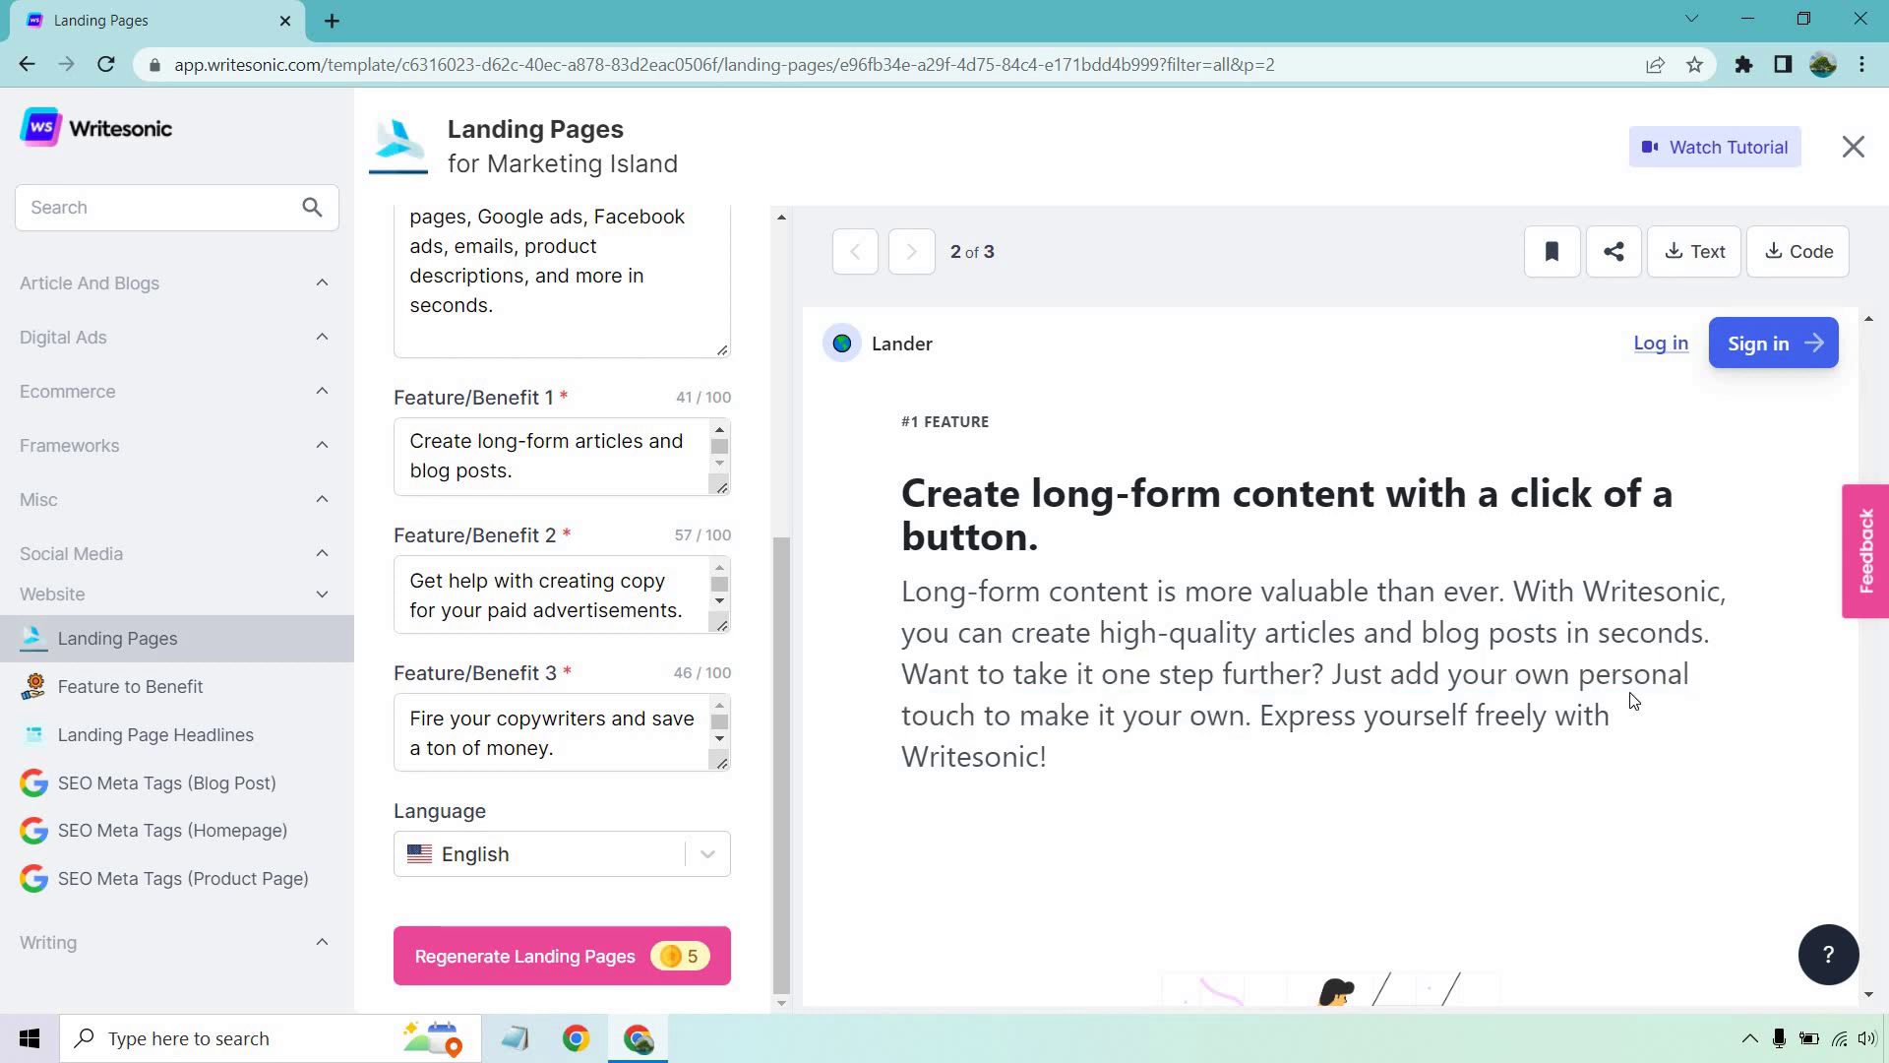
scroll(1635, 693, "down", 5)
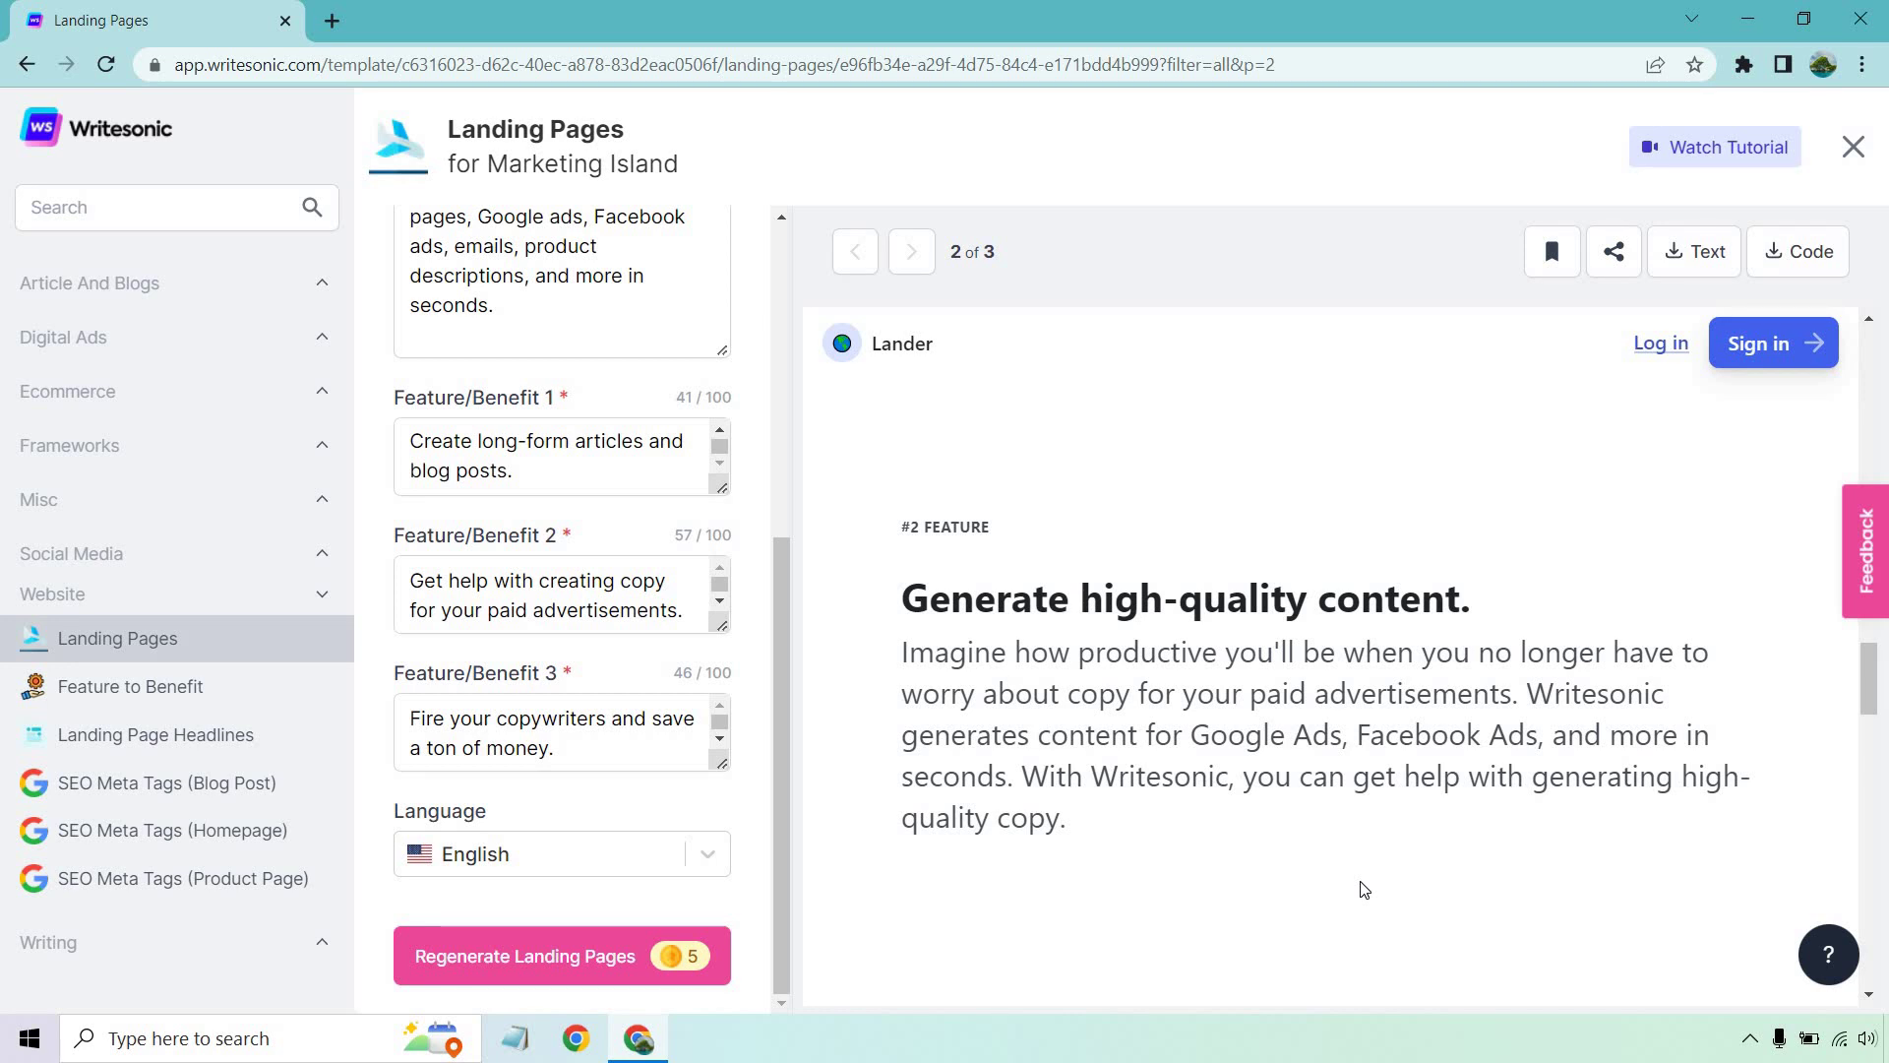
scroll(1555, 507, "down", 8)
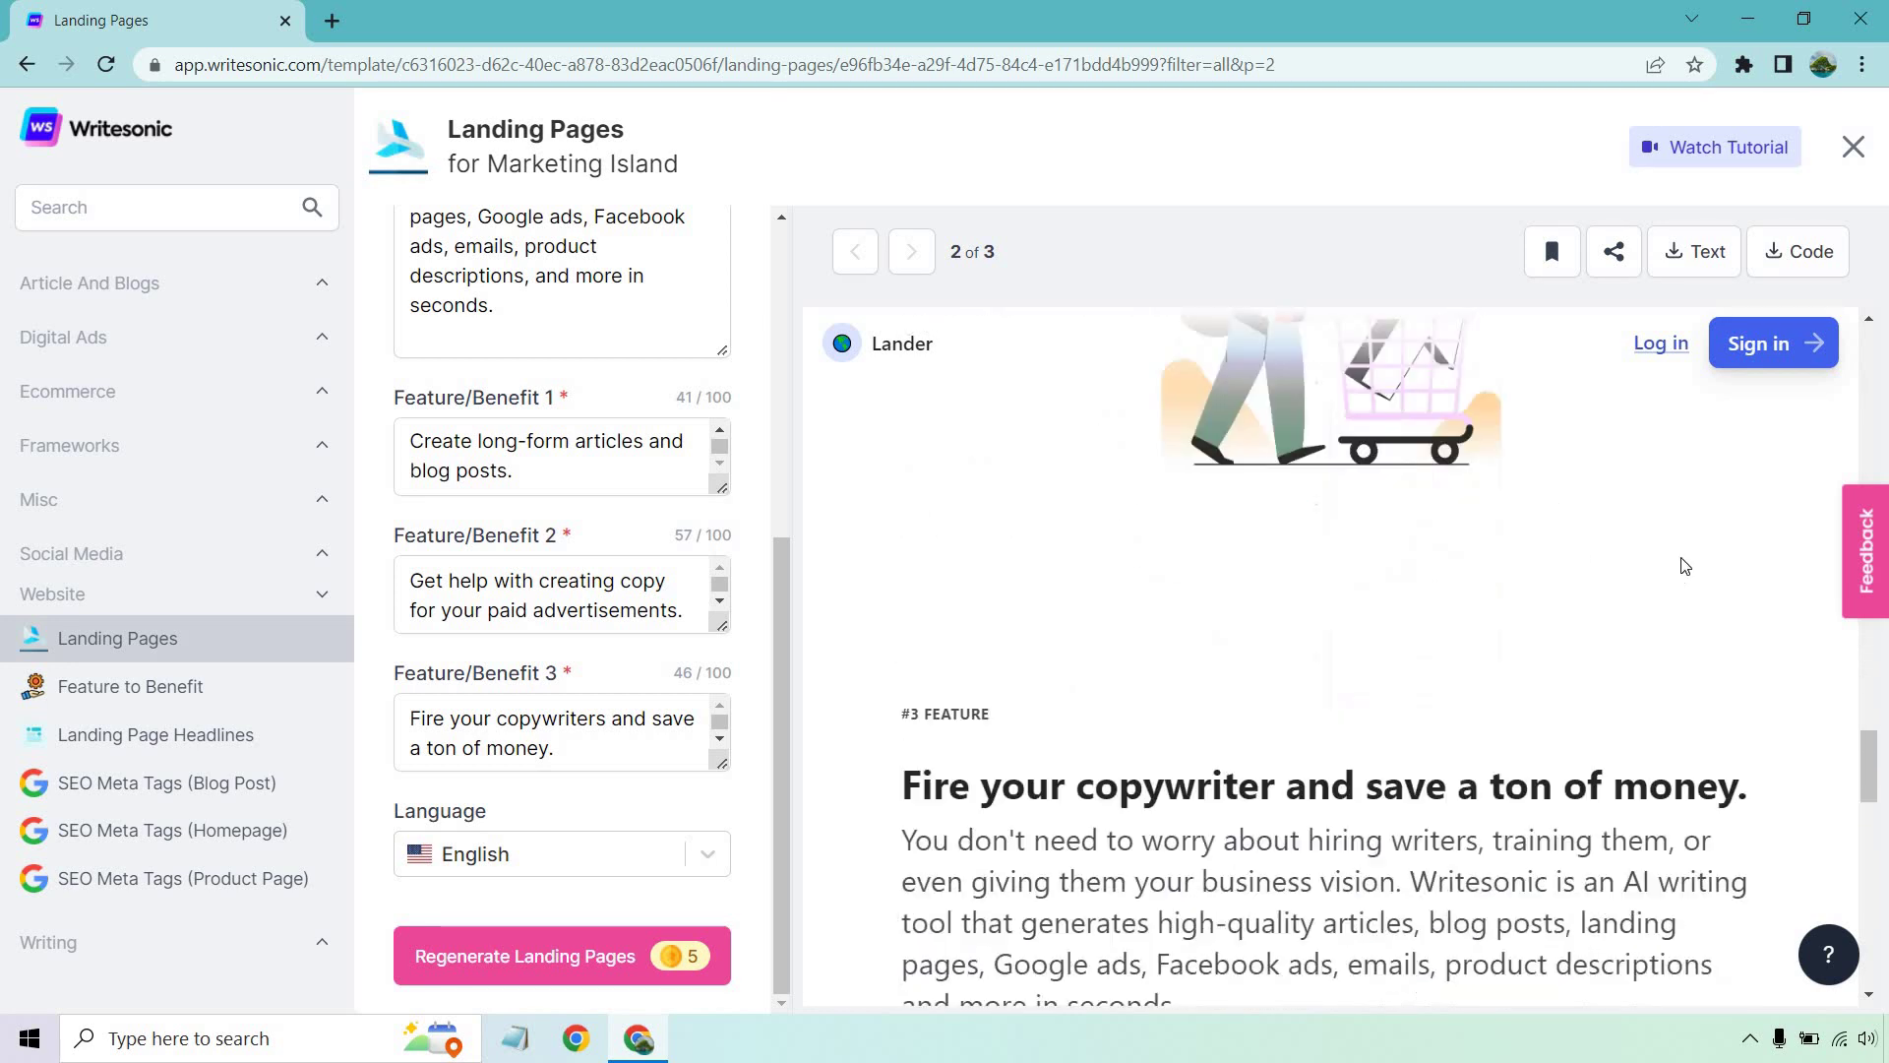
scroll(1685, 566, "down", 3)
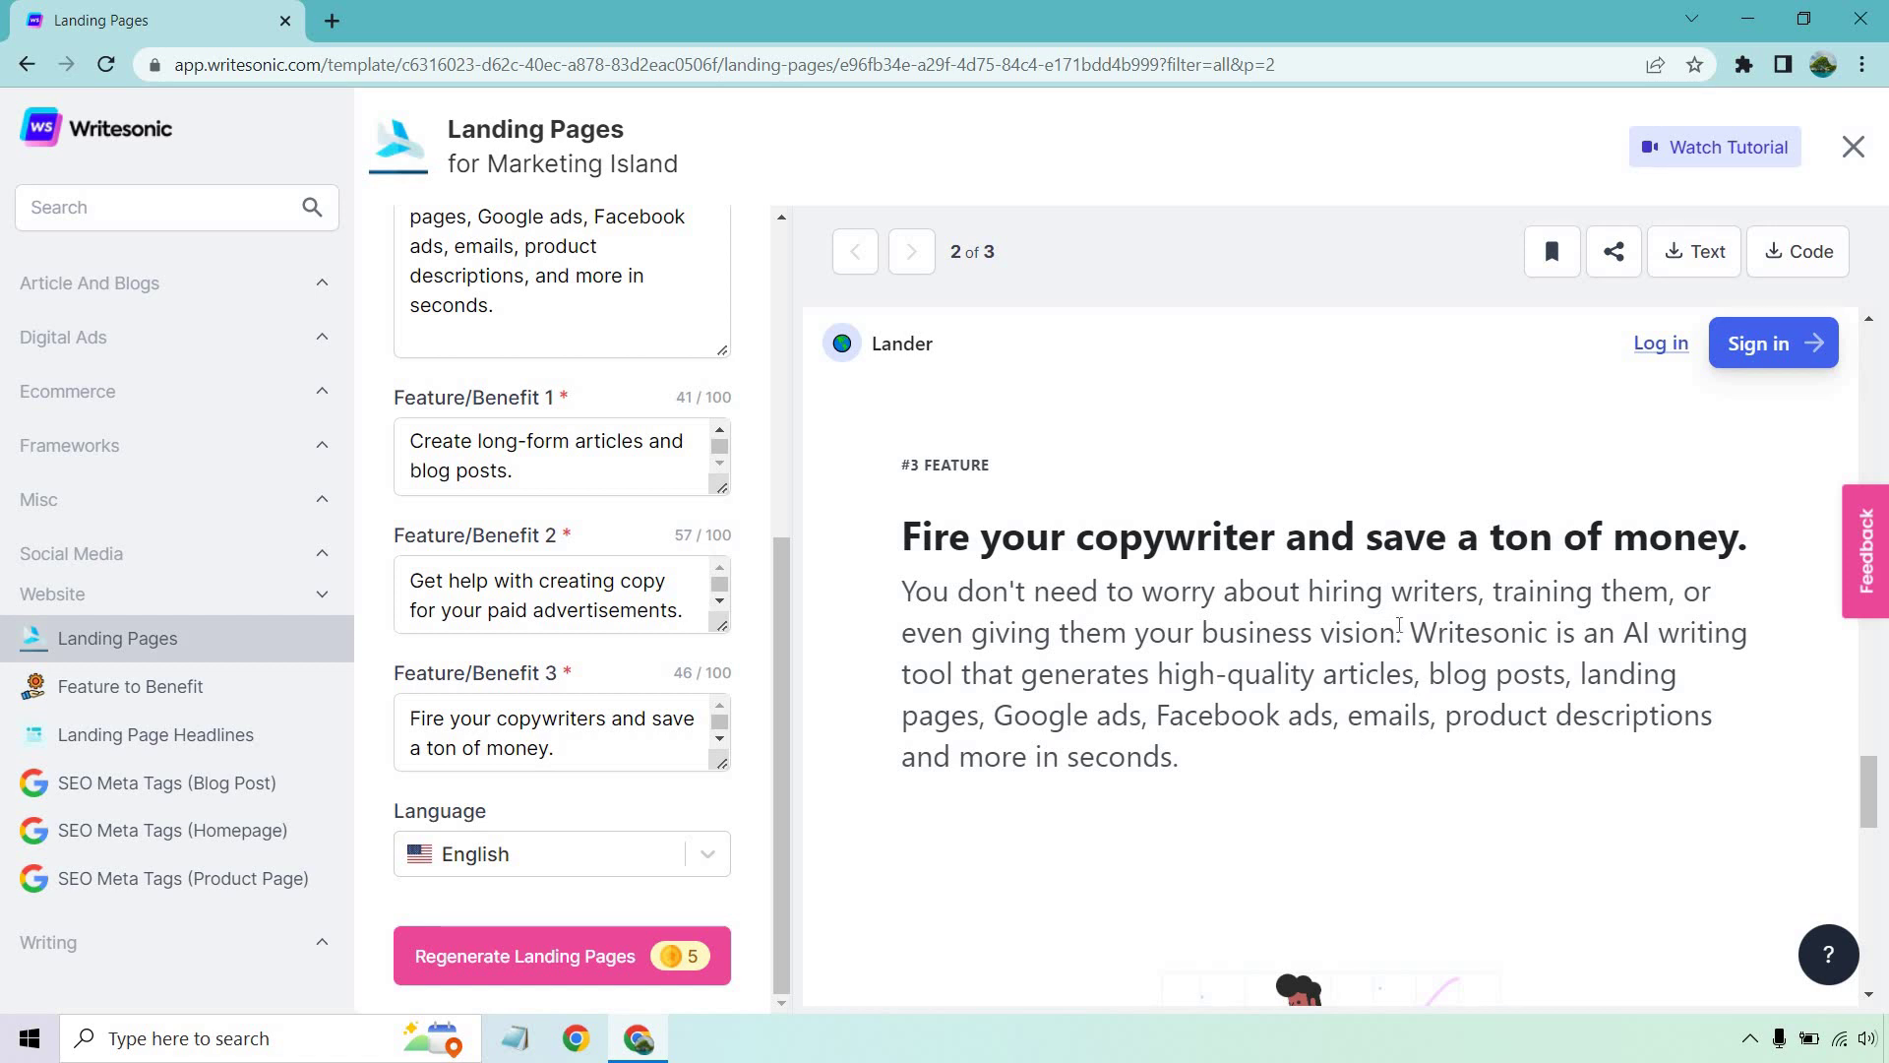
Step: Highlight the writing-tool and opening sentences of the #3 'Fire your copywriter' paragraph
left_click_drag(1411, 629, 1476, 753)
left_click(1476, 655)
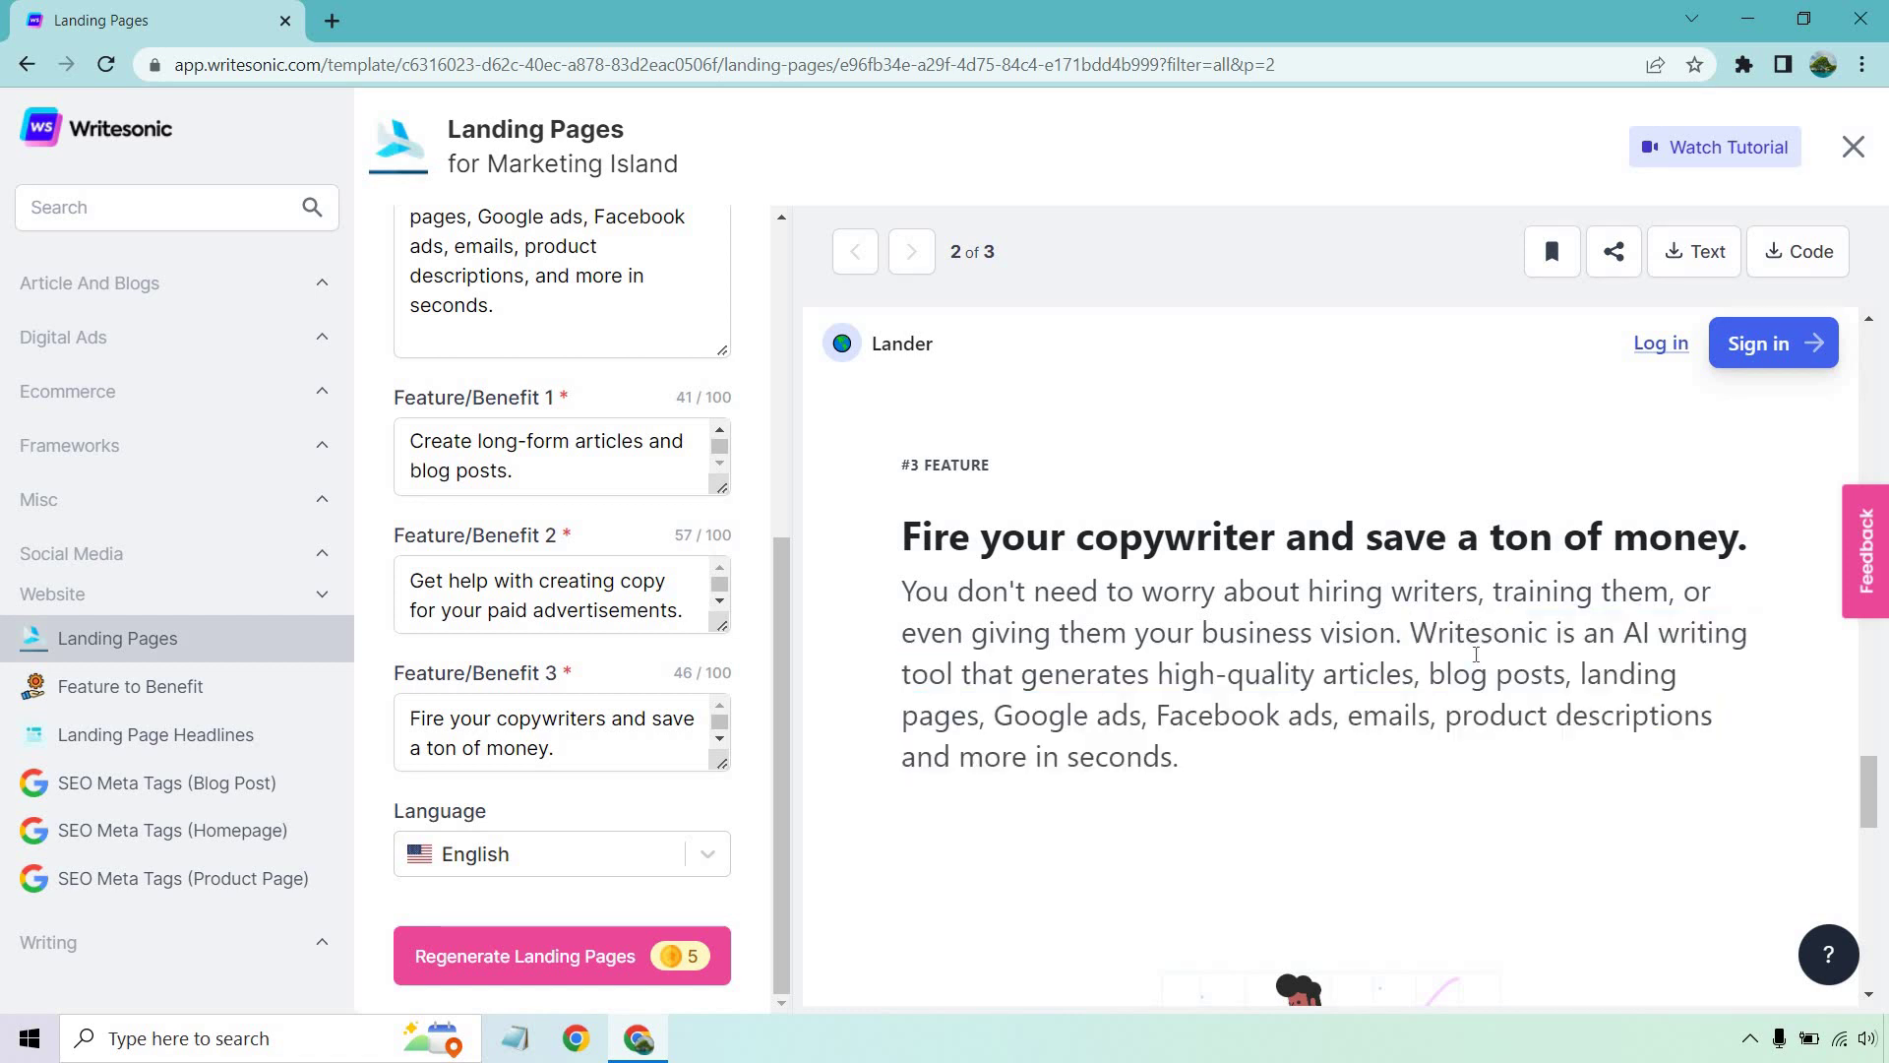
left_click_drag(1409, 632, 1478, 749)
left_click(1403, 627)
left_click_drag(1413, 631, 905, 594)
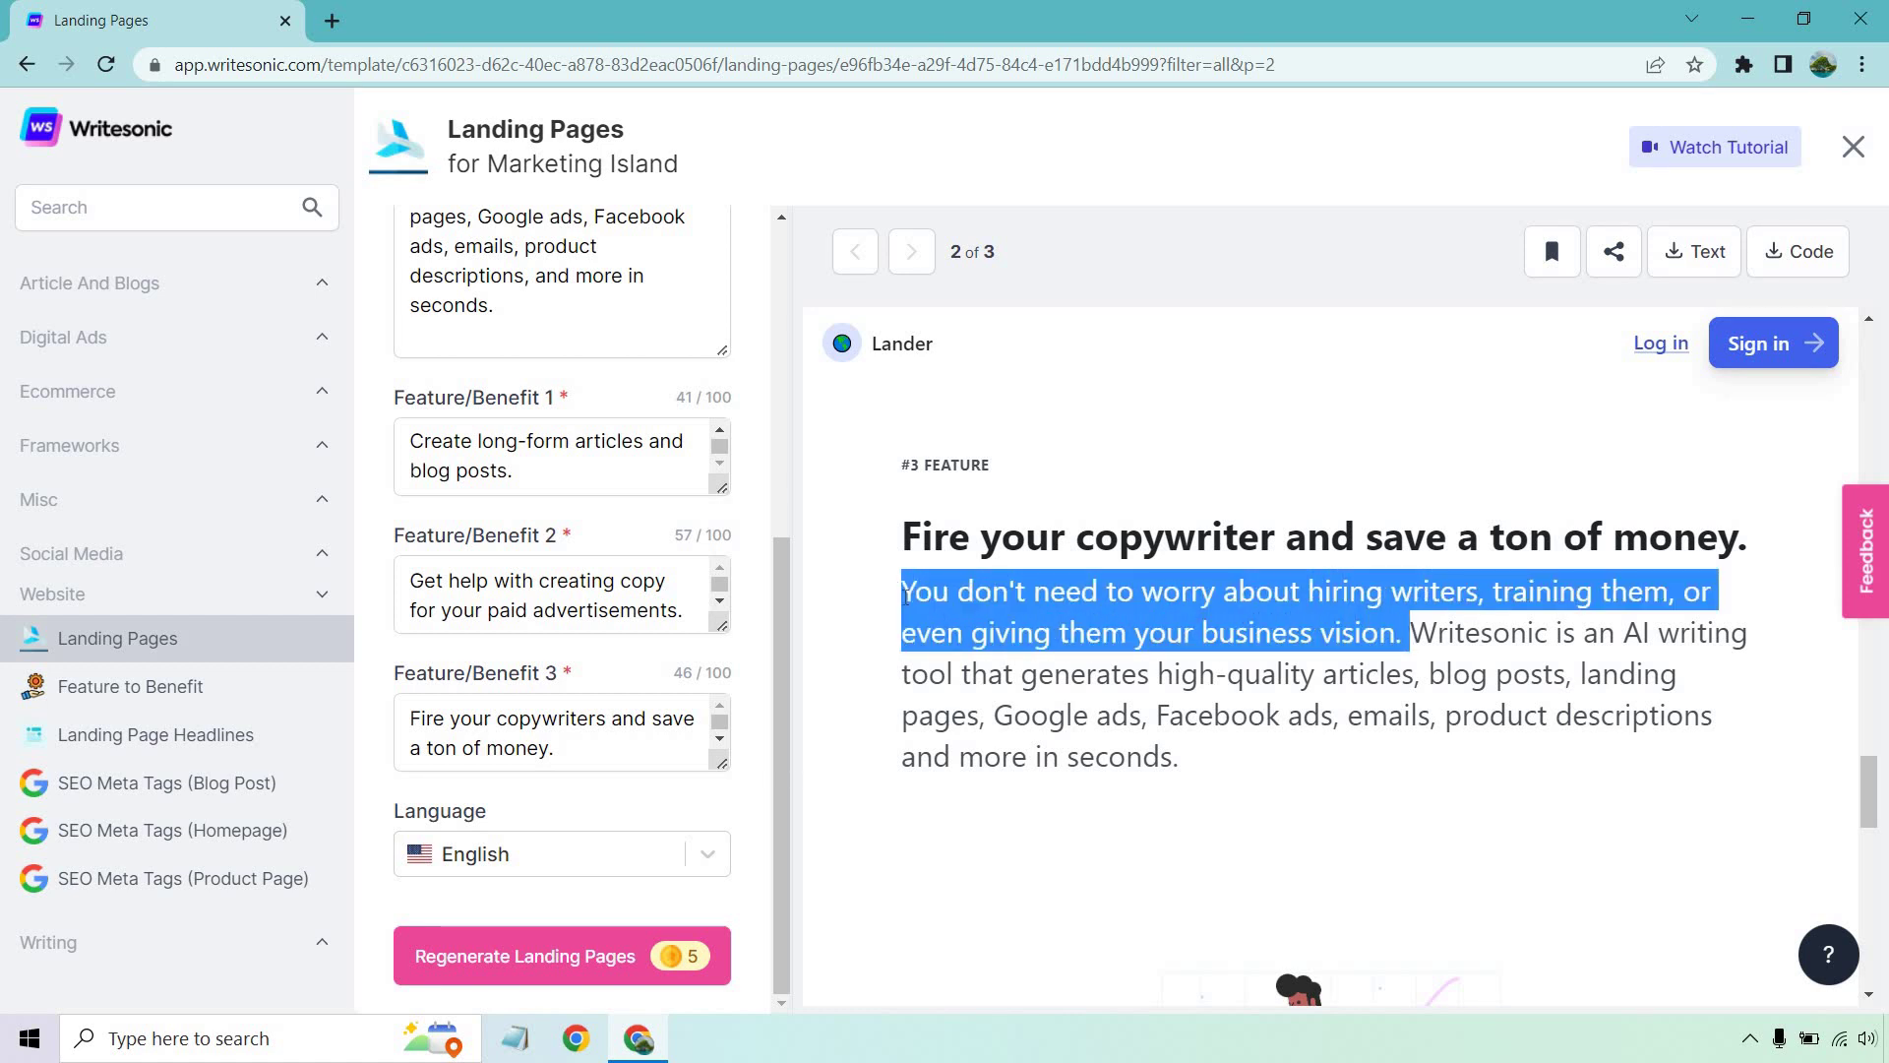
left_click(1262, 758)
Step: Read through preview 3, 'Write better with Writesonic', then step back to preview 1
left_click(915, 253)
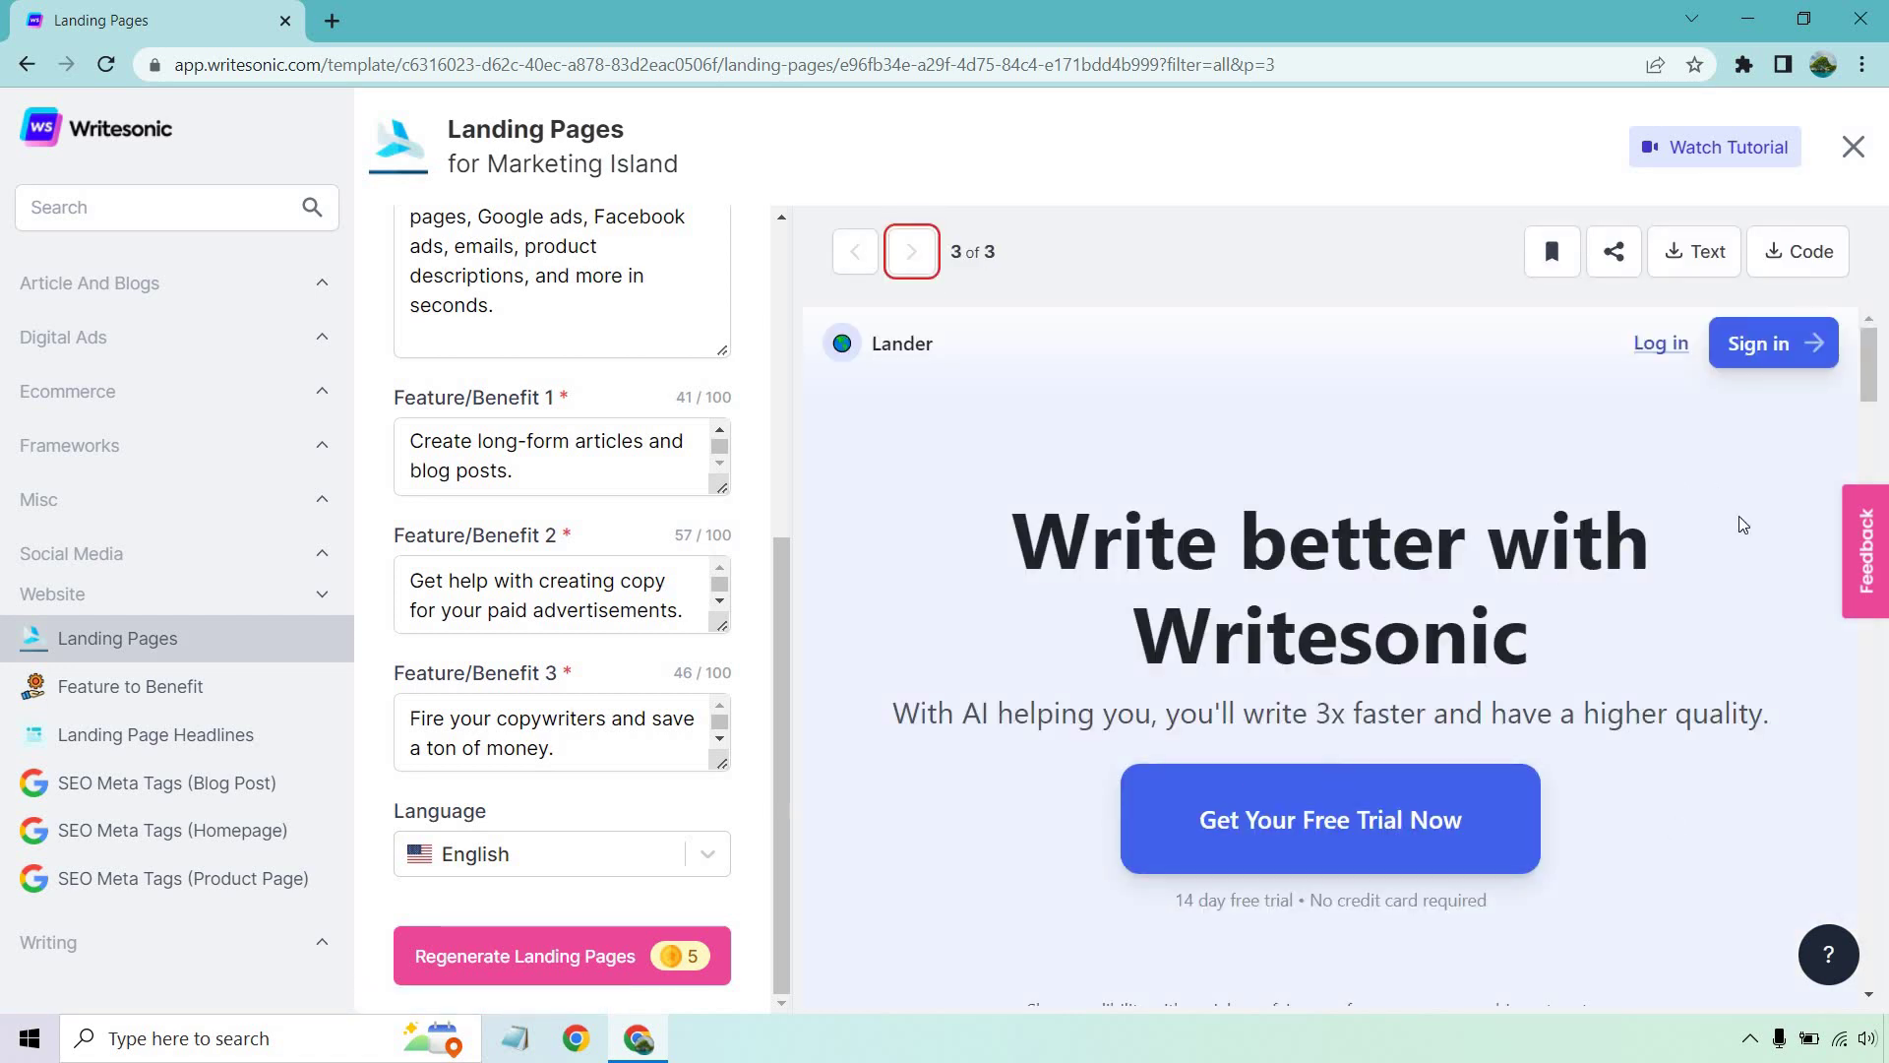
scroll(1647, 486, "down", 5)
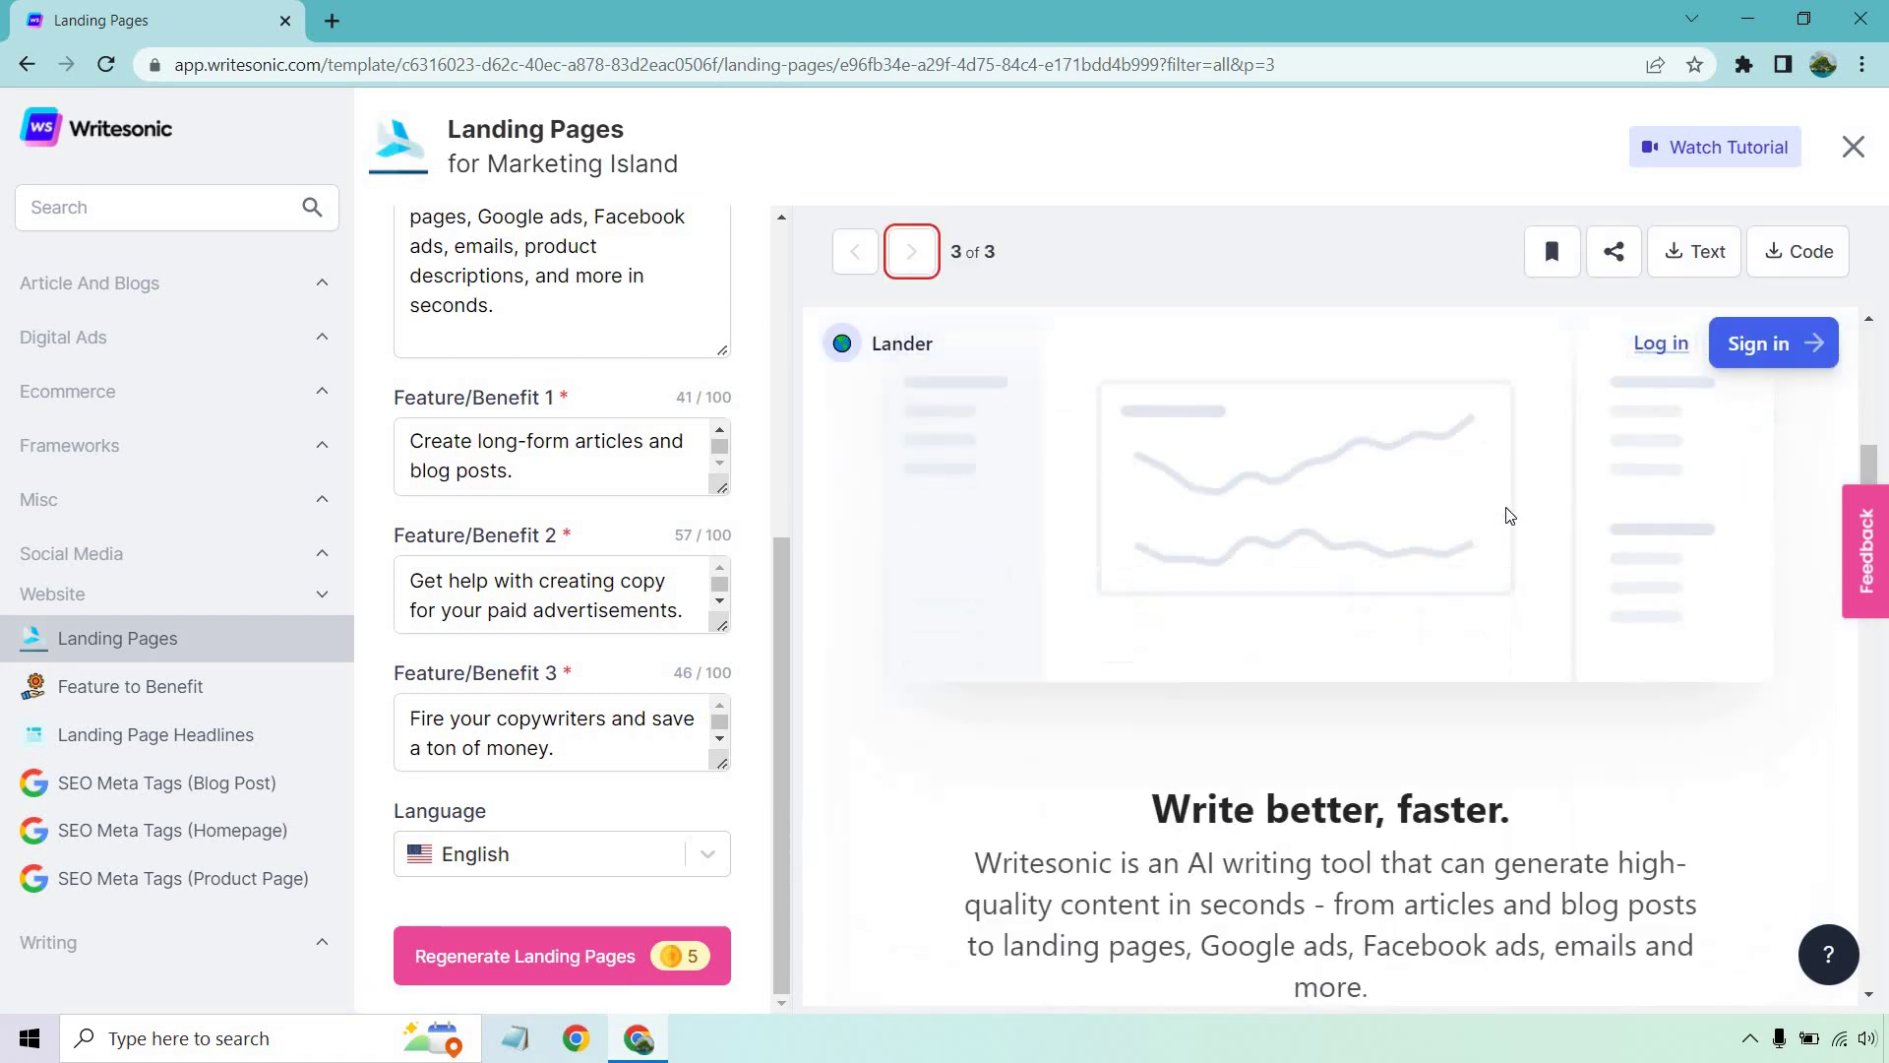
scroll(1509, 515, "down", 10)
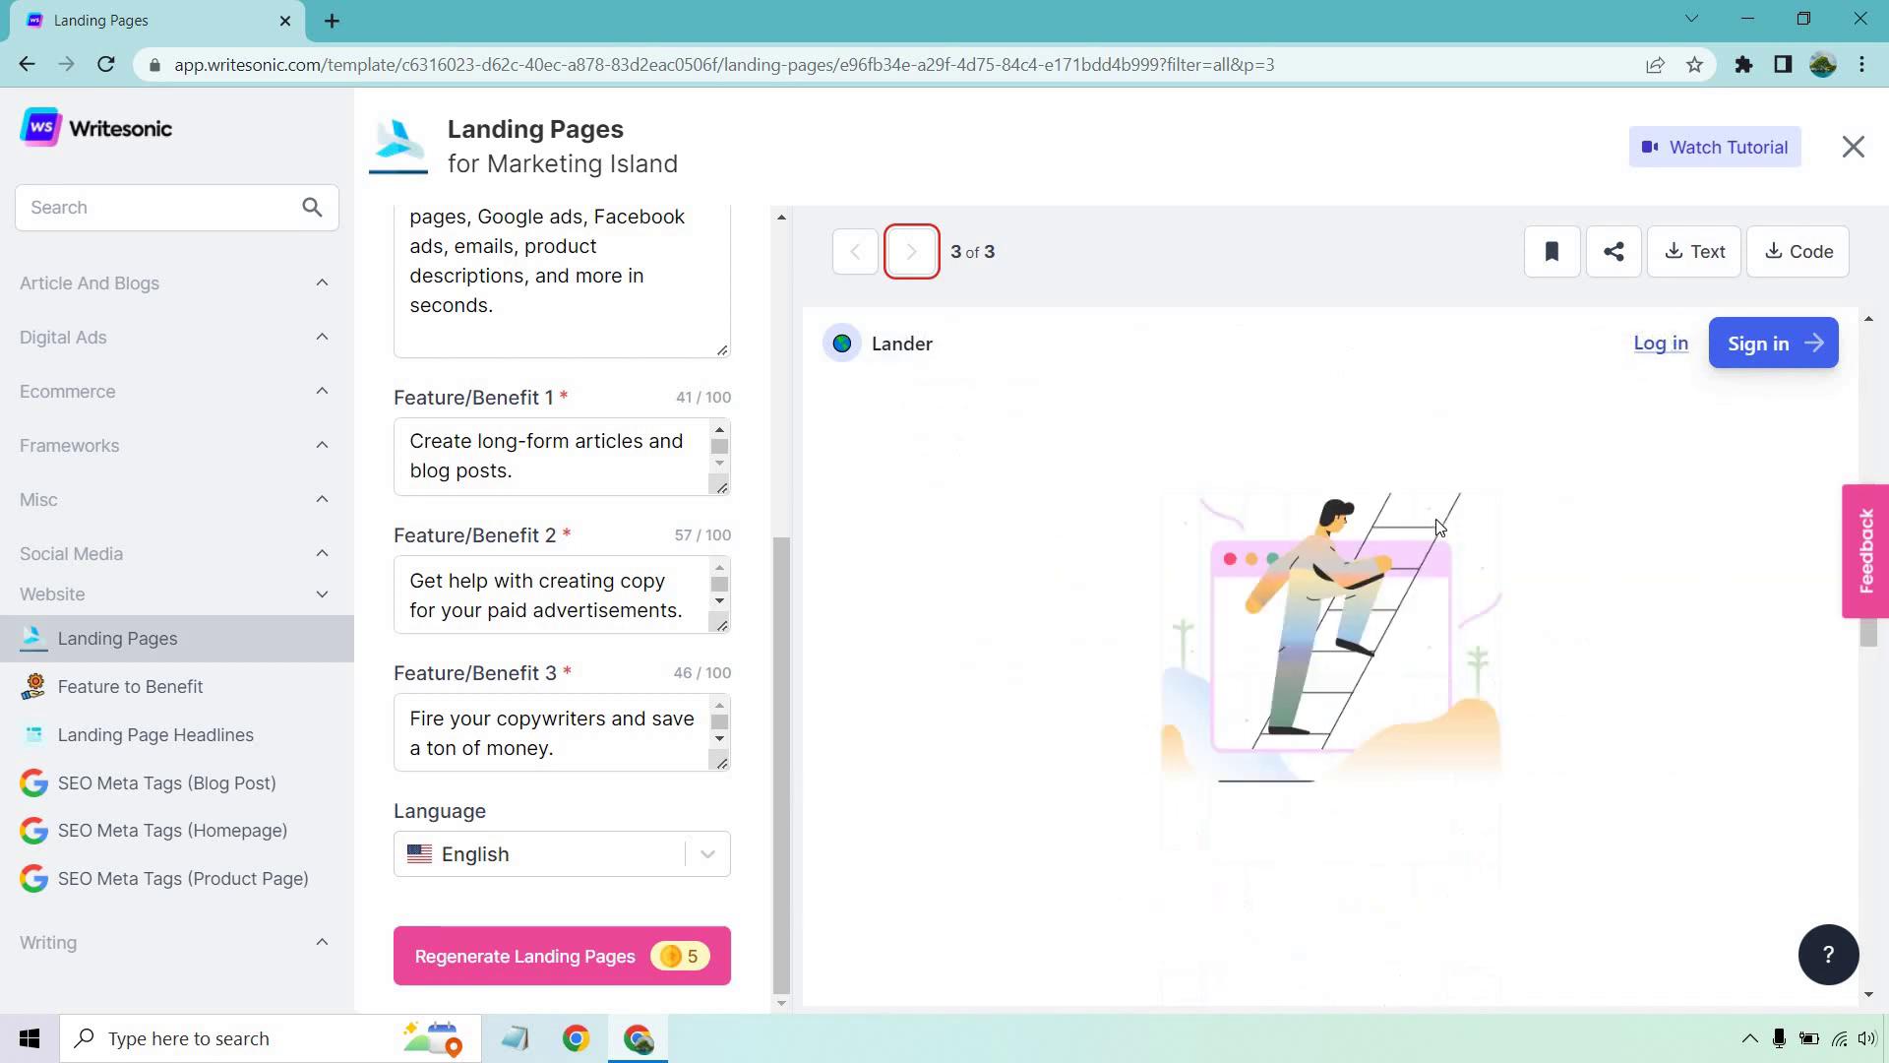
scroll(1438, 526, "down", 10)
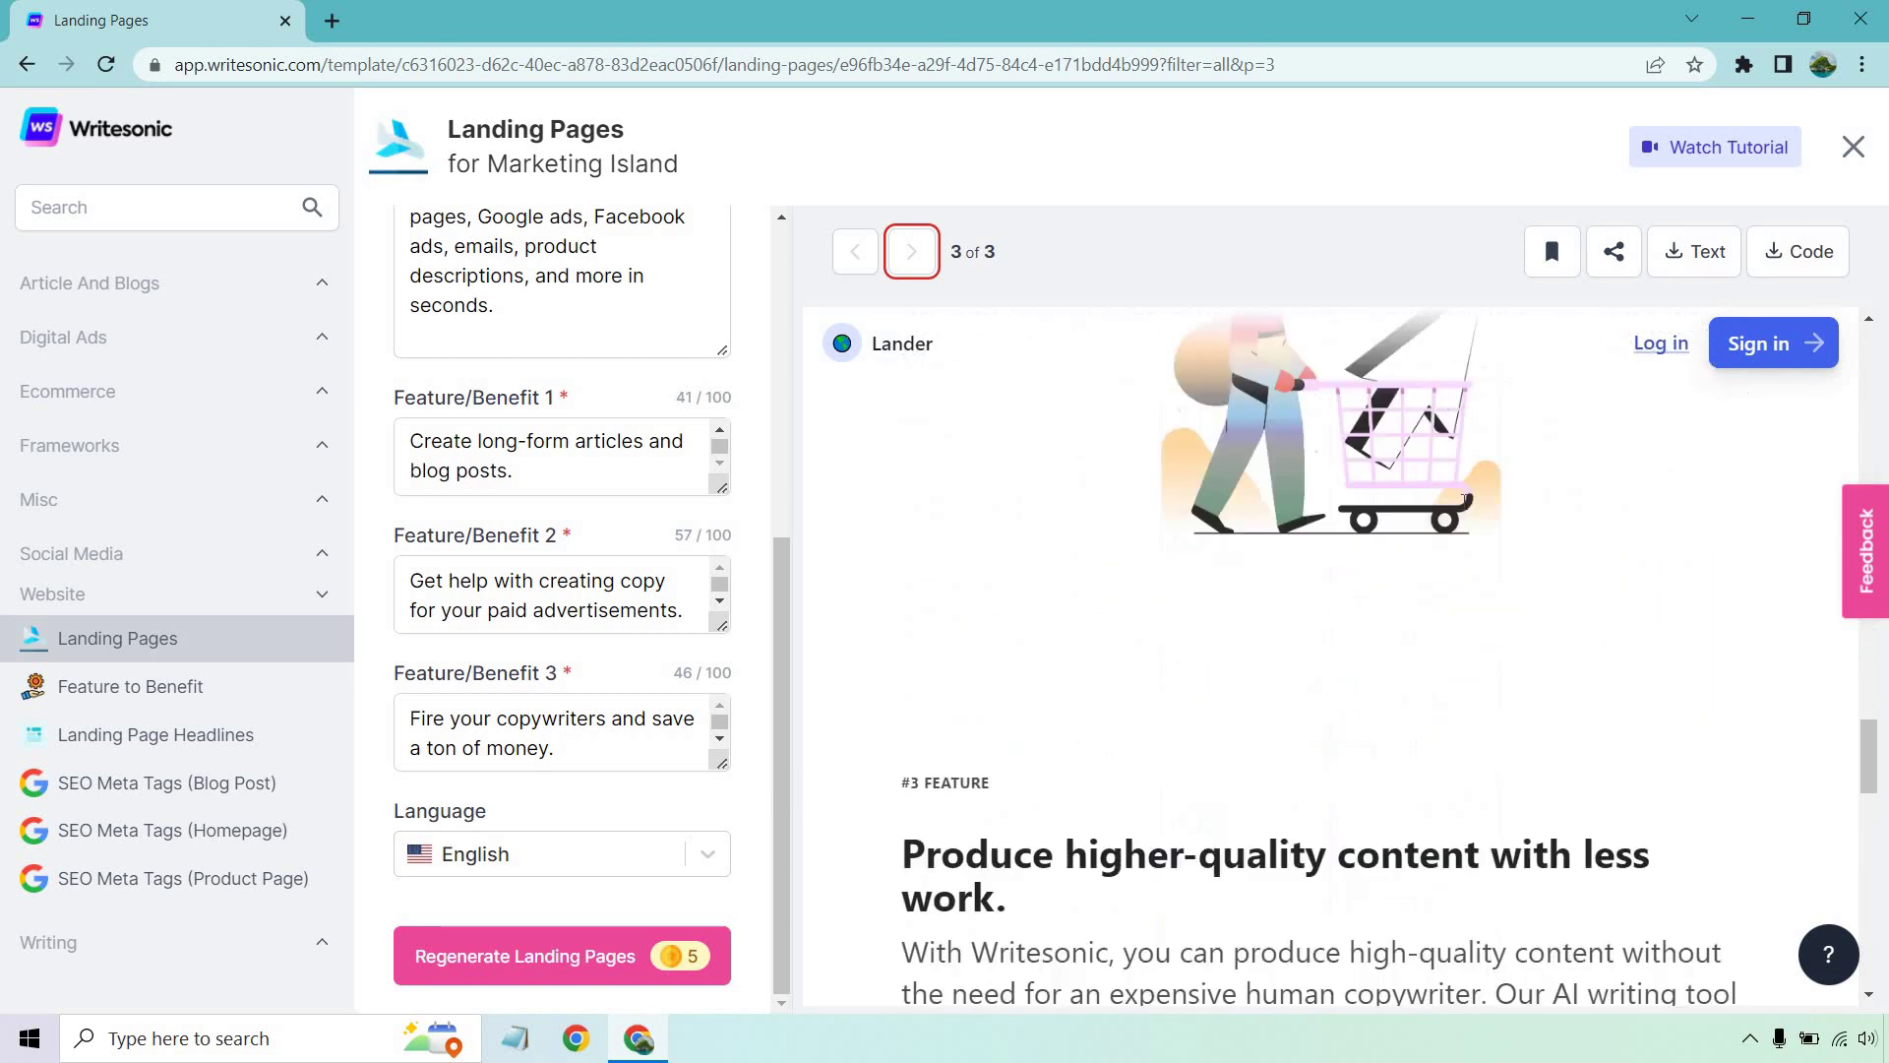
scroll(1465, 501, "down", 10)
scroll(1466, 529, "up", 12)
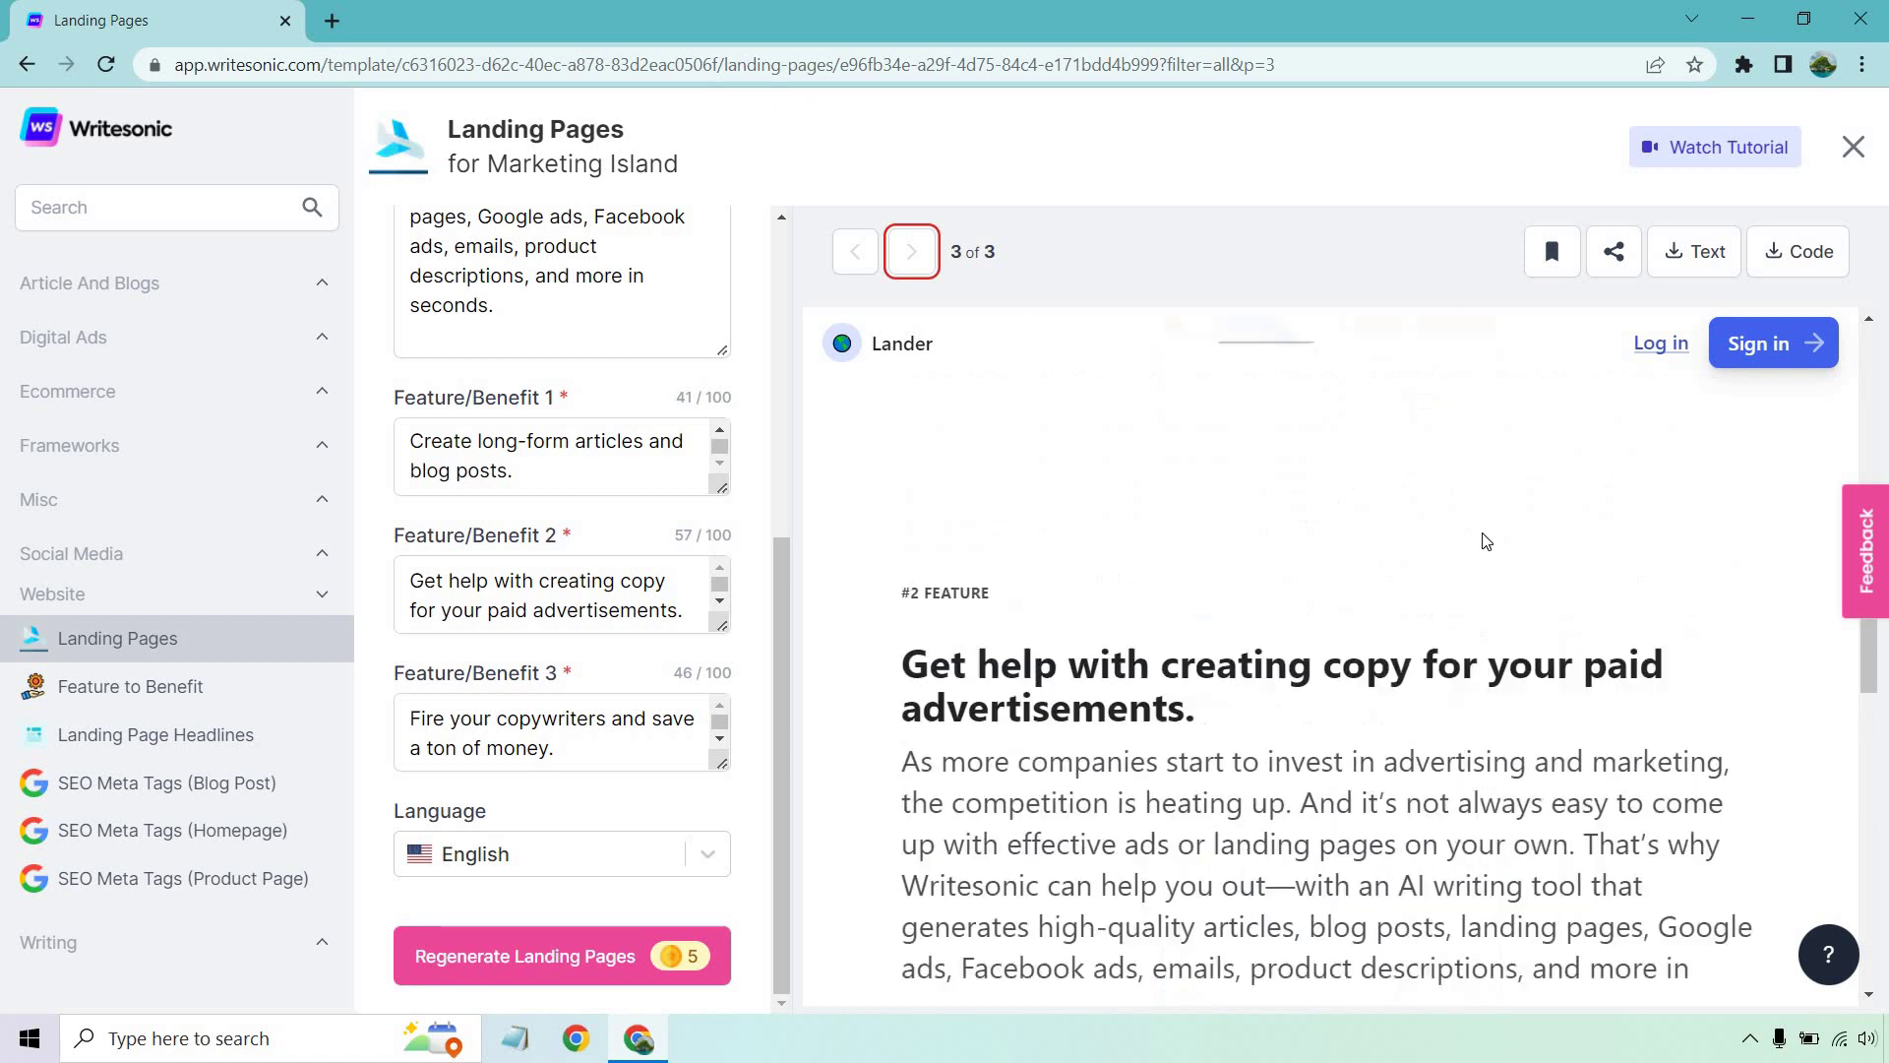
scroll(1486, 541, "up", 15)
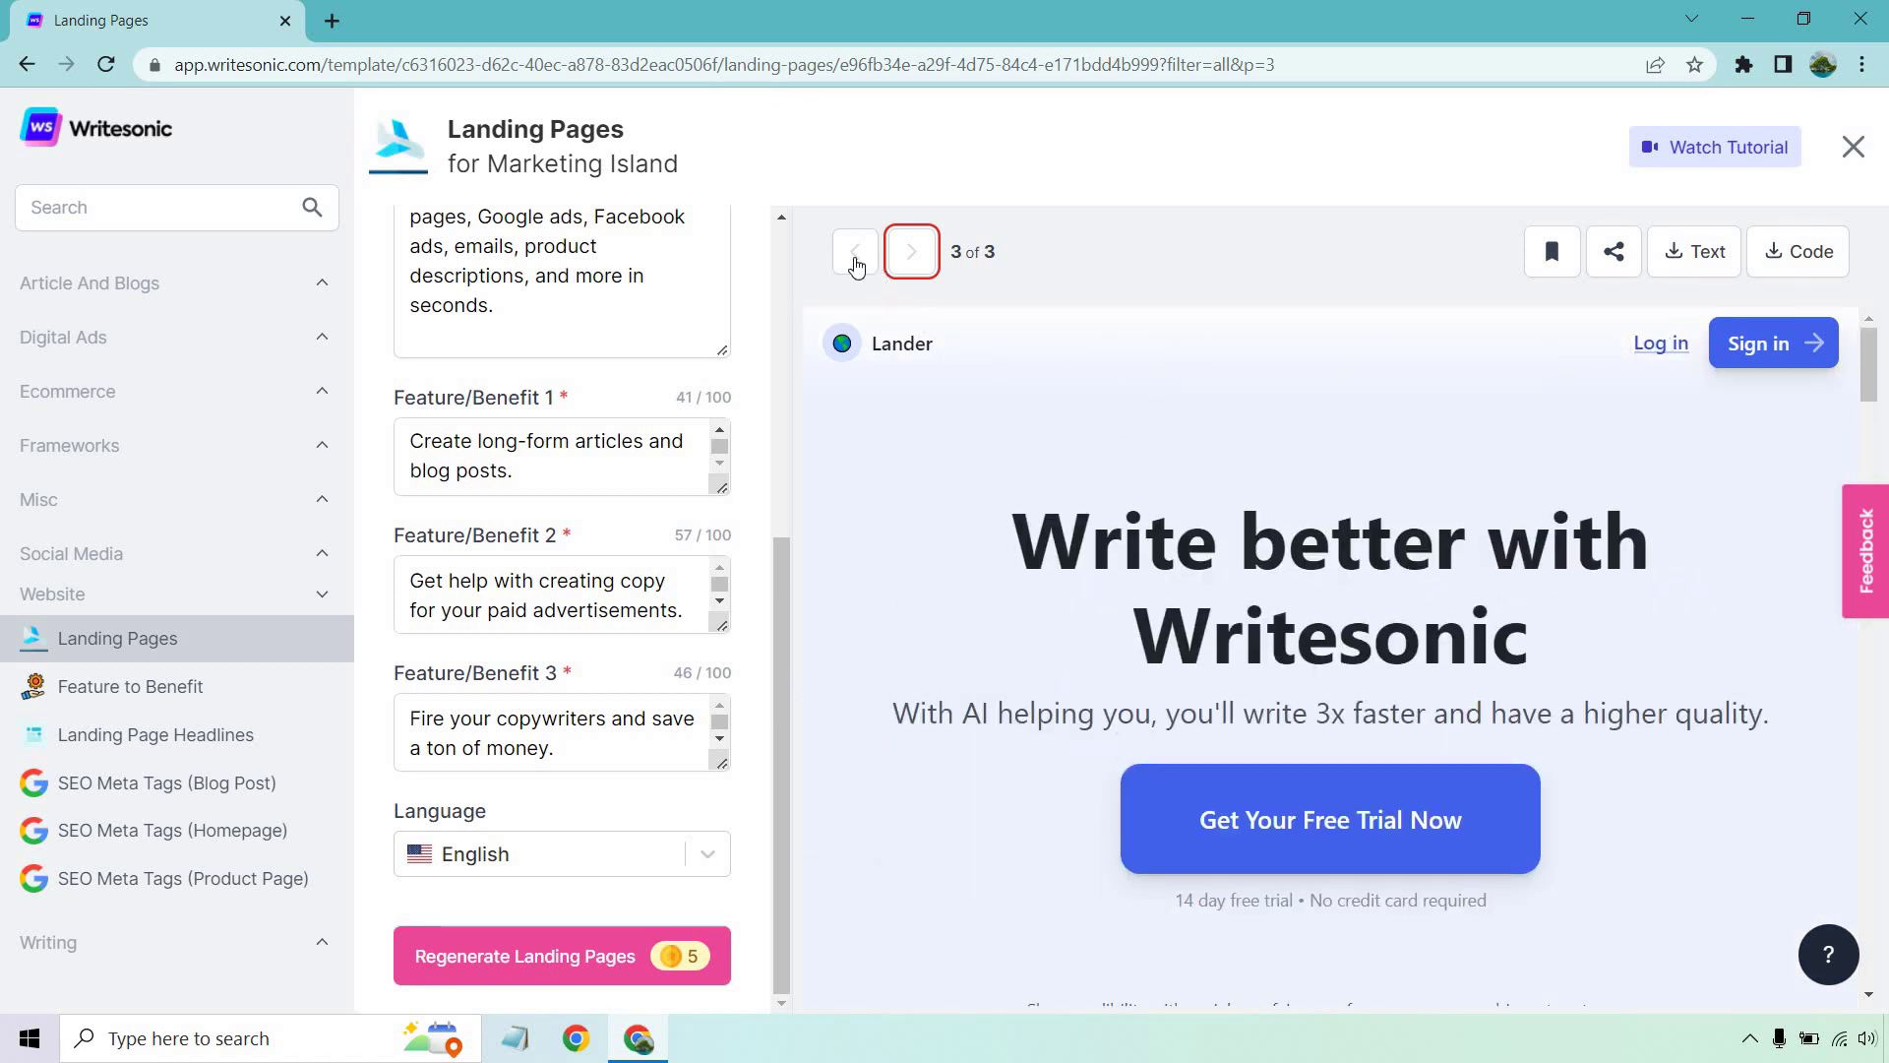
left_click(854, 257)
left_click(855, 258)
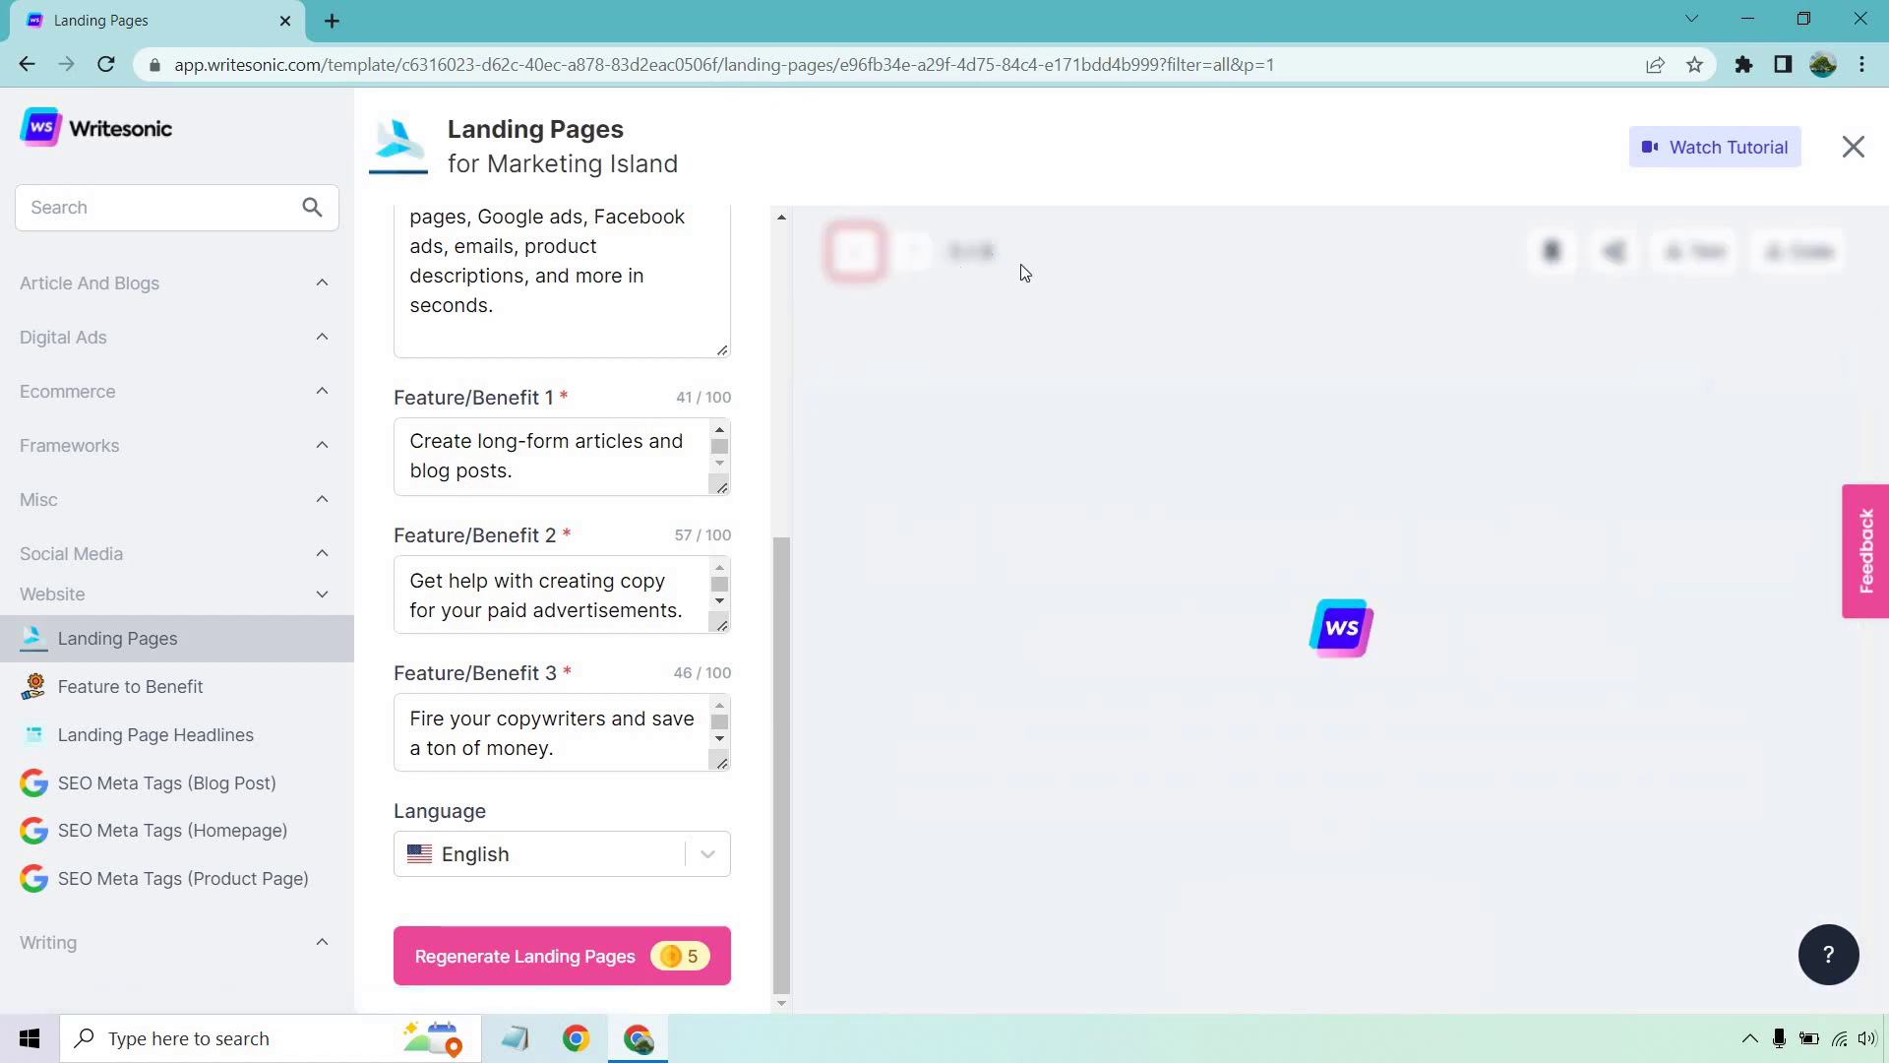